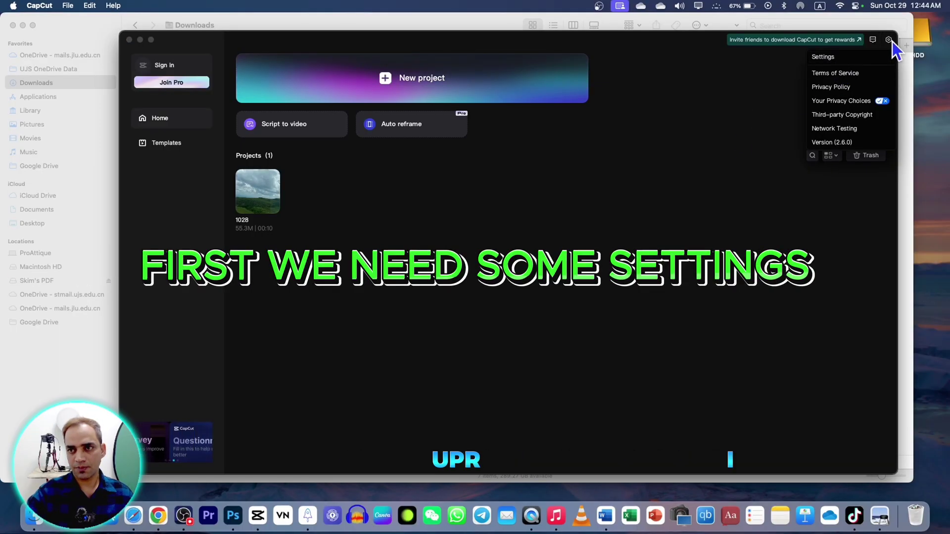
Step: Clear the cache to 0B, then set Step forward to 10 and image duration to 1.0 s
{"action": "left_click", "coordinate": [827, 57]}
{"action": "left_click", "coordinate": [513, 303]}
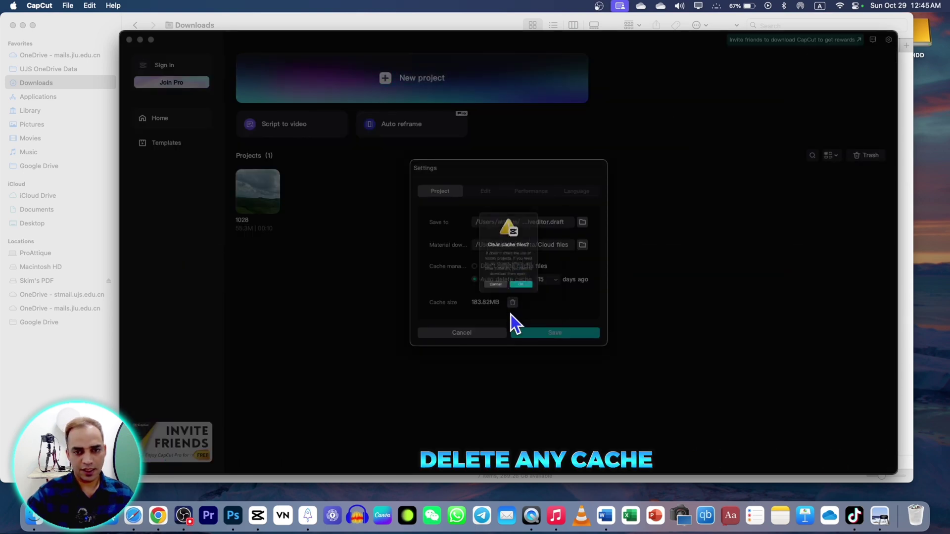
{"action": "left_click", "coordinate": [539, 304]}
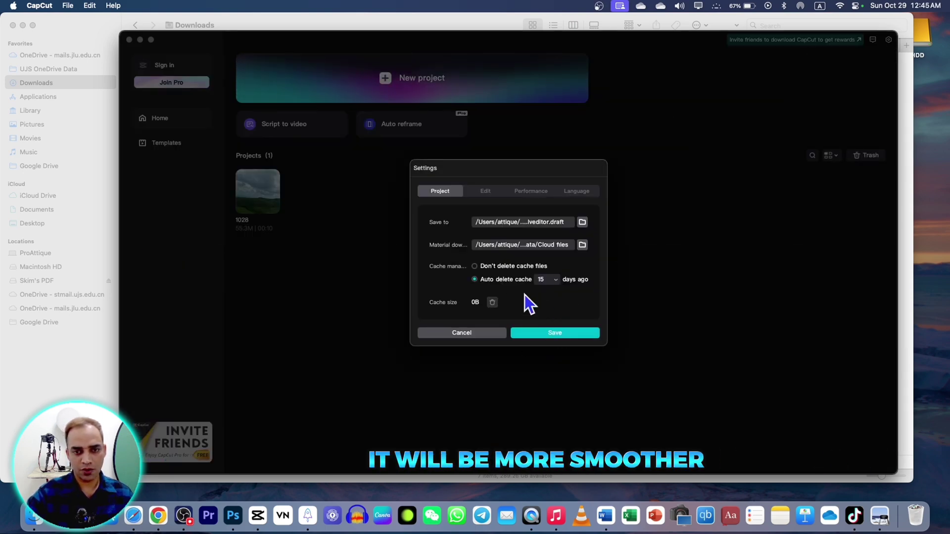
{"action": "left_click", "coordinate": [489, 191]}
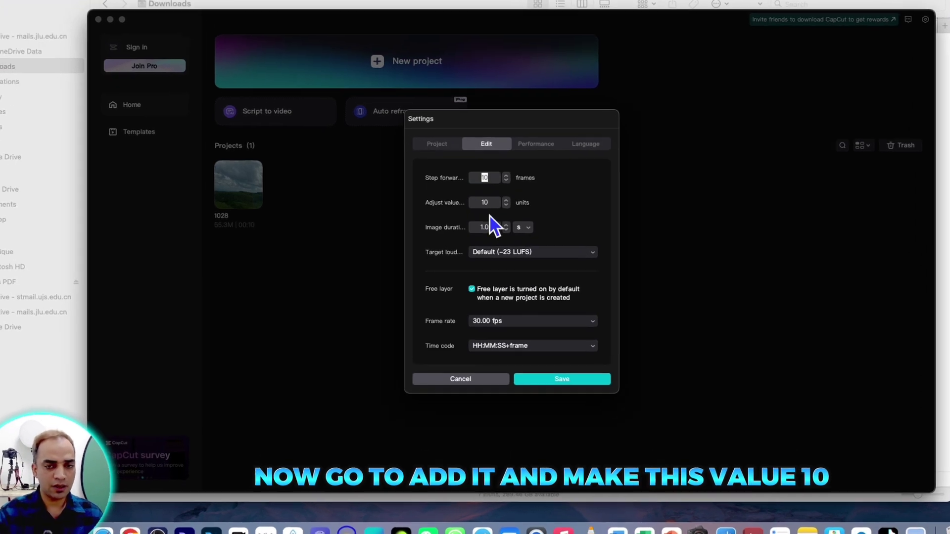
{"action": "left_click", "coordinate": [490, 207]}
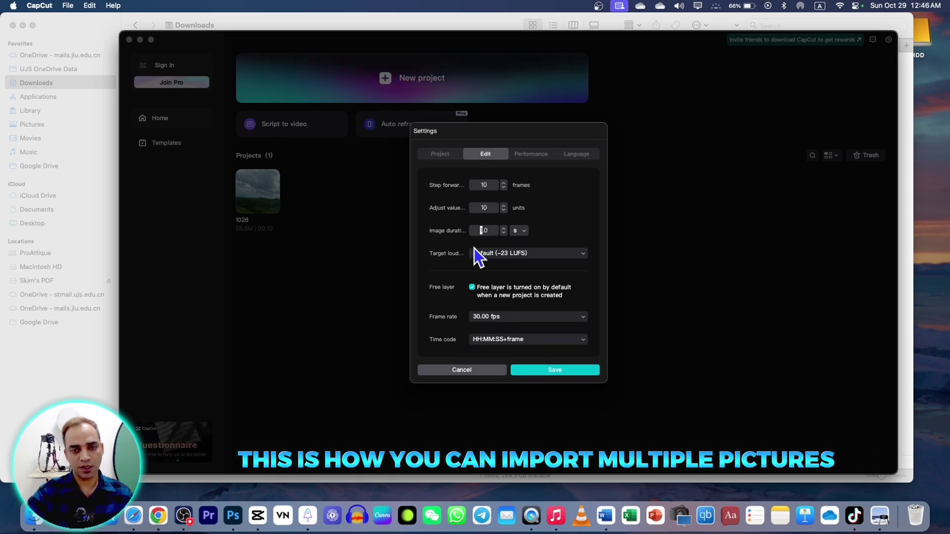
Step: Save the preferences, start a new project and import the travel photos into Media
{"action": "left_click", "coordinate": [555, 370]}
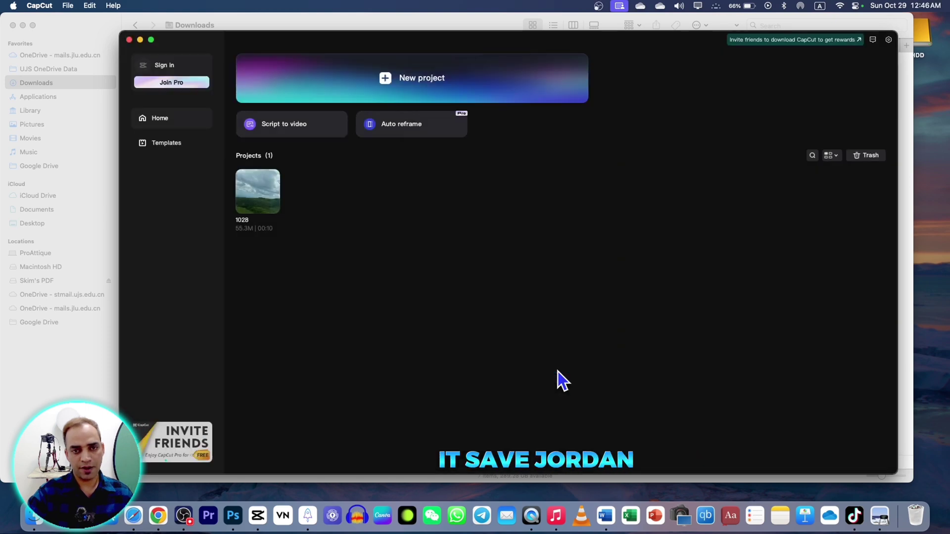
{"action": "left_click", "coordinate": [418, 87]}
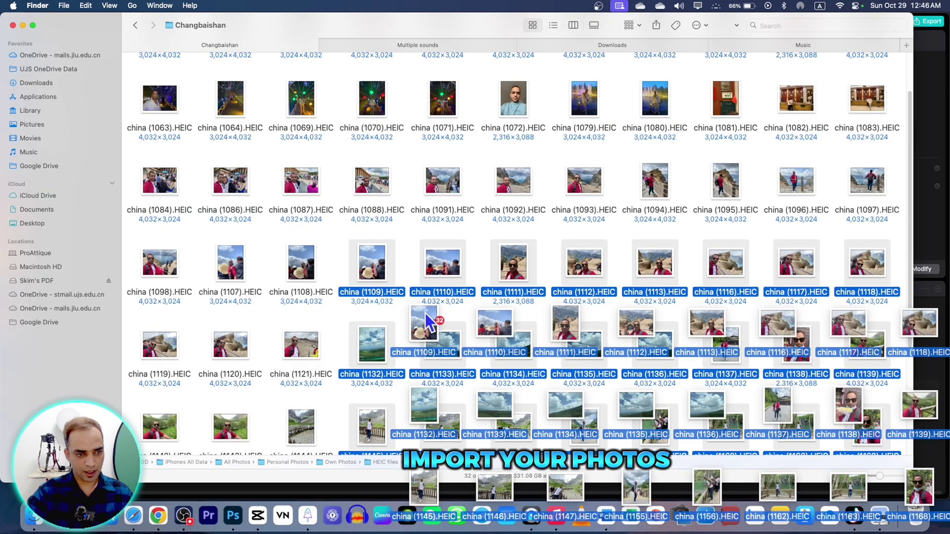
{"action": "left_click_drag", "start_coordinate": [425, 323], "coordinate": [112, 399]}
{"action": "key", "text": "super+Tab"}
{"action": "scroll", "coordinate": [192, 155], "scroll_direction": "down", "scroll_amount": 2}
Step: Place six photo clips, including china (1138), in sequence on the main track
{"action": "left_click_drag", "start_coordinate": [257, 205], "coordinate": [651, 347]}
{"action": "left_click", "coordinate": [278, 265]}
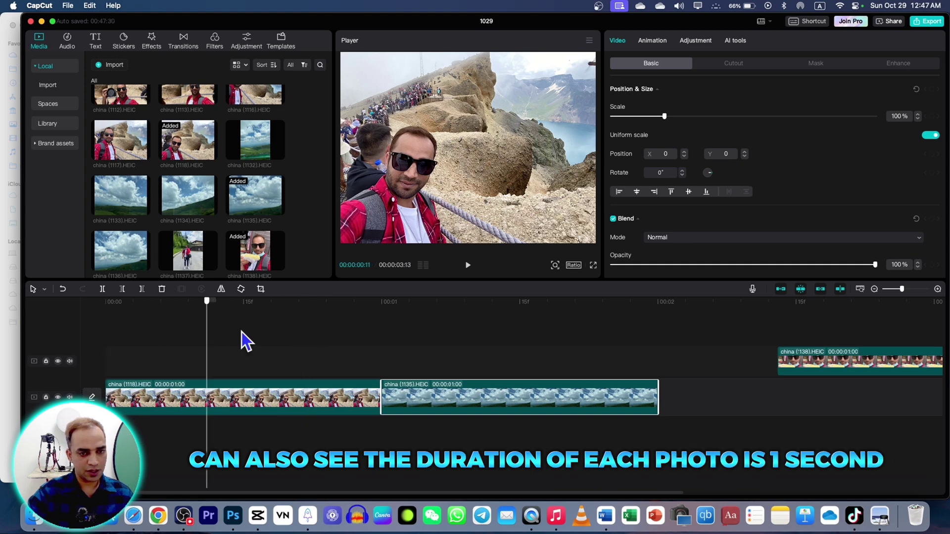
{"action": "left_click", "coordinate": [168, 344]}
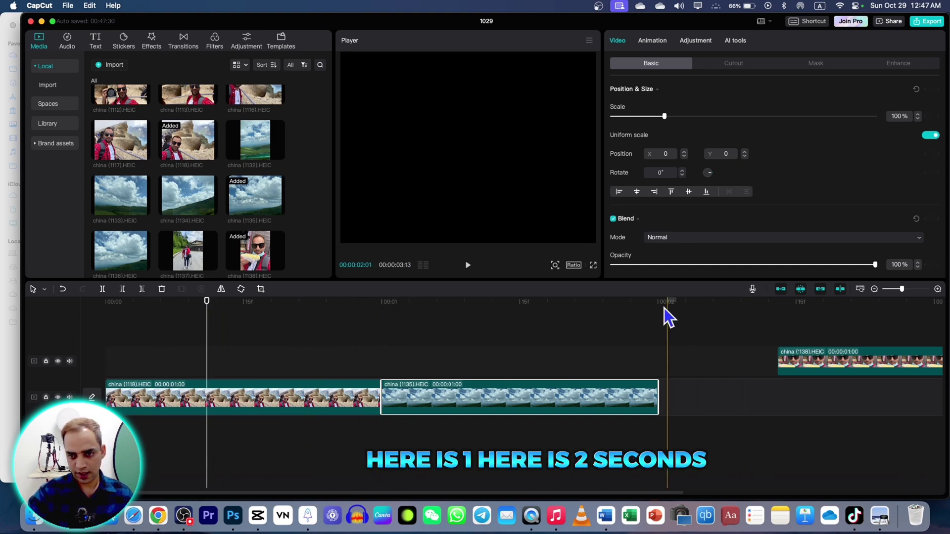
{"action": "left_click_drag", "start_coordinate": [801, 346], "coordinate": [688, 402]}
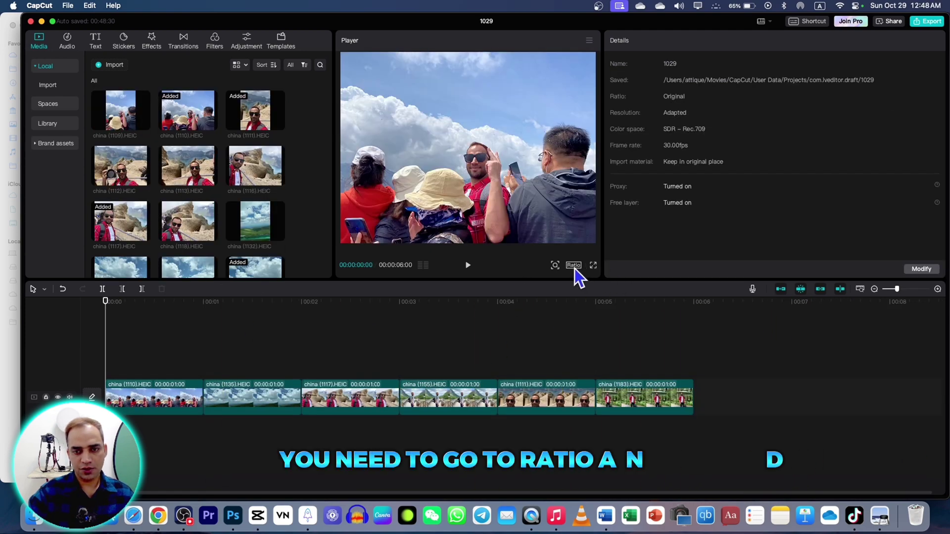
{"action": "left_click", "coordinate": [574, 266]}
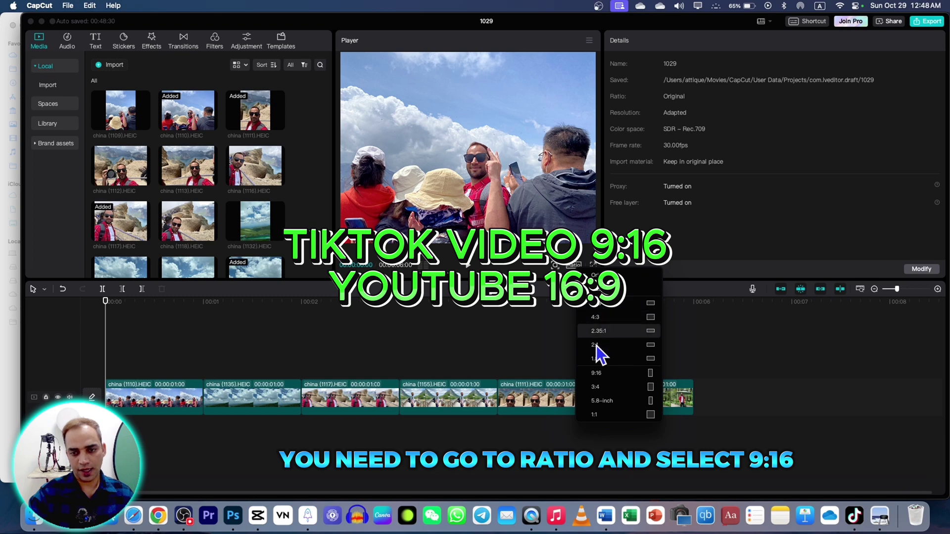
Step: Try the 9:16 ratio with an enlarged first photo, then undo the enlargement
{"action": "left_click", "coordinate": [604, 373]}
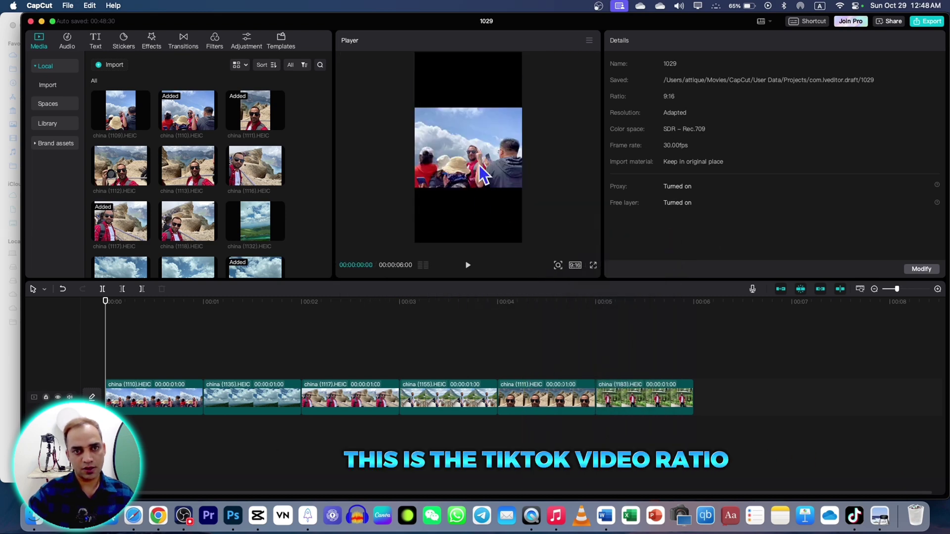
{"action": "left_click", "coordinate": [480, 173]}
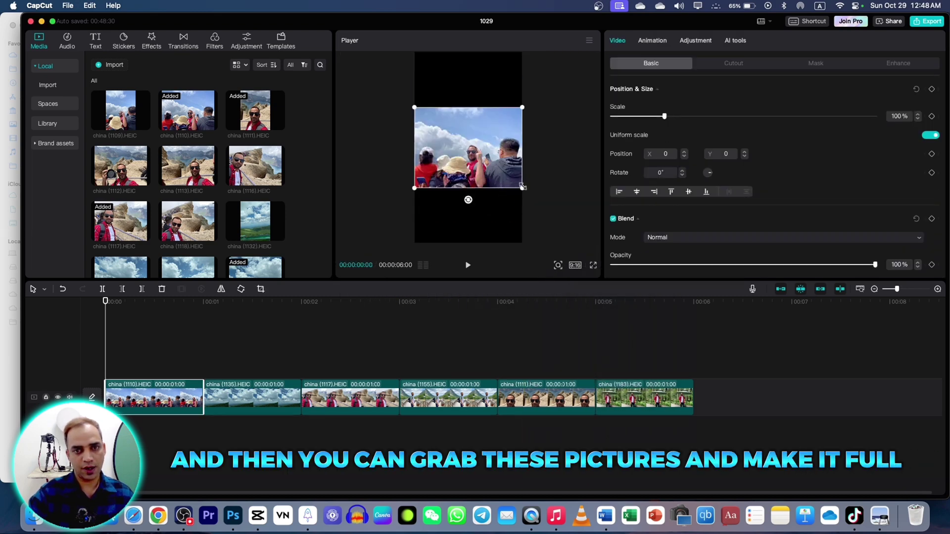
{"action": "left_click_drag", "start_coordinate": [523, 187], "coordinate": [592, 241]}
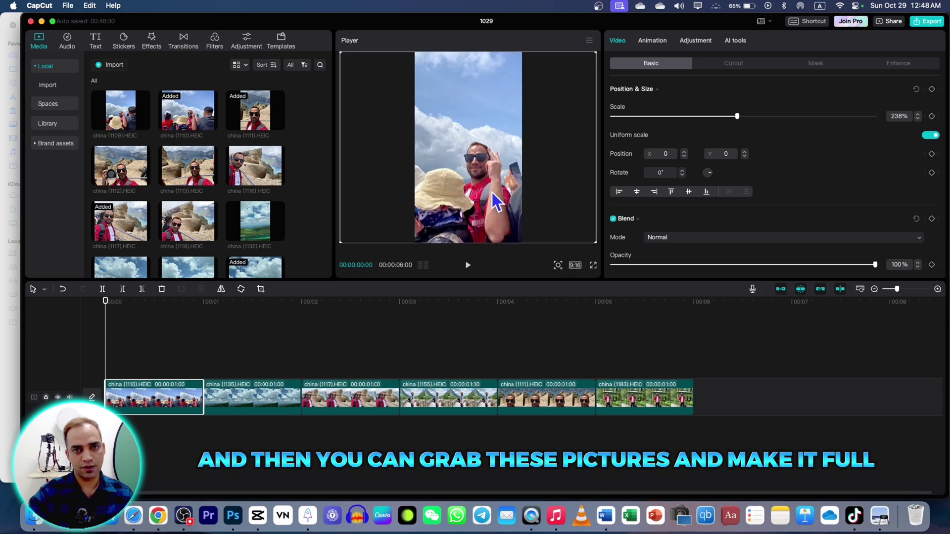
{"action": "key", "text": "super+z"}
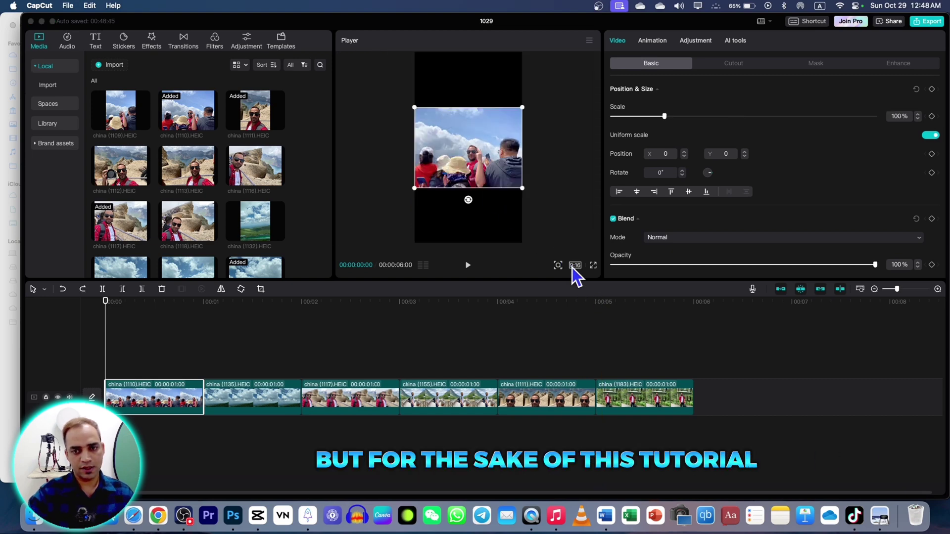
Step: Switch to 16:9 and enlarge the photos to fill the canvas, first clip at 133%
{"action": "left_click", "coordinate": [575, 265]}
{"action": "left_click", "coordinate": [603, 306]}
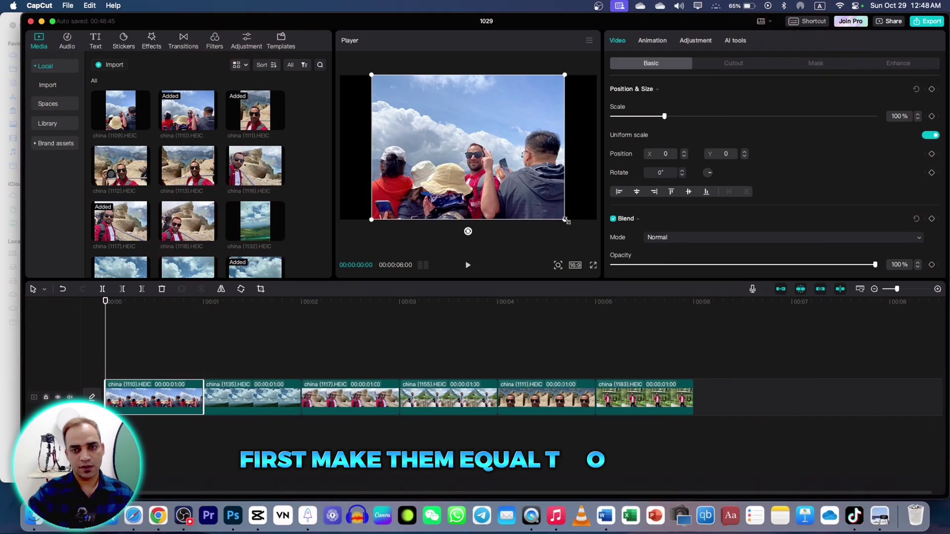
{"action": "left_click_drag", "start_coordinate": [565, 219], "coordinate": [616, 257]}
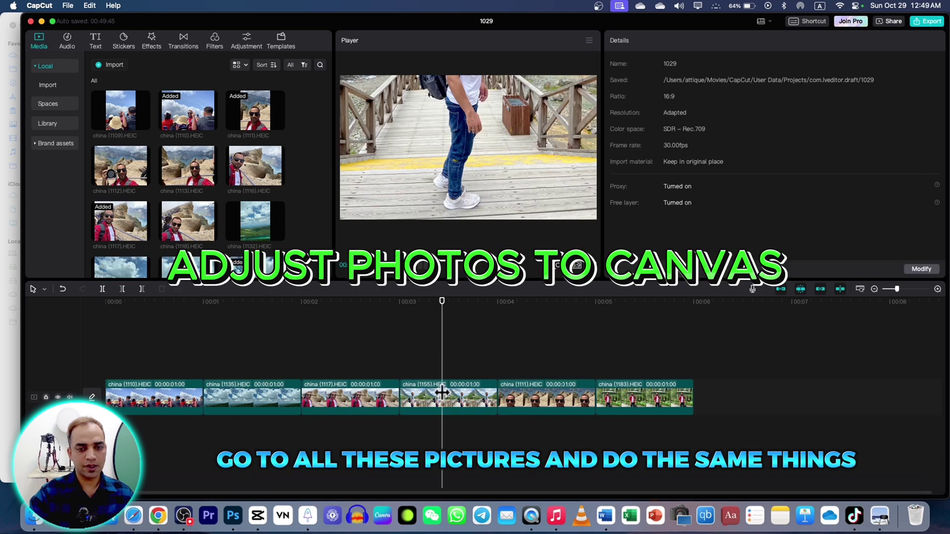
{"action": "left_click", "coordinate": [451, 396]}
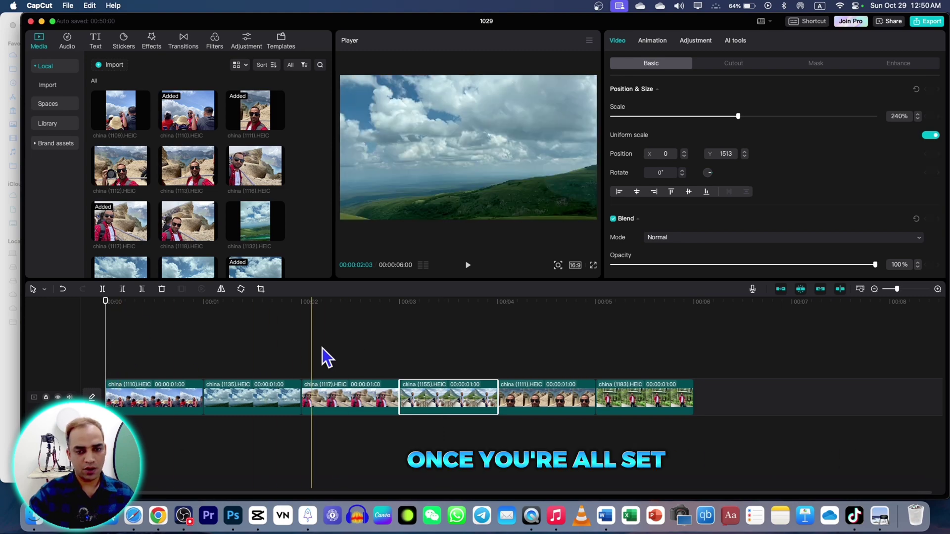
{"action": "left_click_drag", "start_coordinate": [733, 347], "coordinate": [84, 430]}
{"action": "left_click", "coordinate": [124, 370]}
Step: Apply the Pendulum 2 combo animation to the first photo with a 1.0 s duration
{"action": "left_click", "coordinate": [127, 403]}
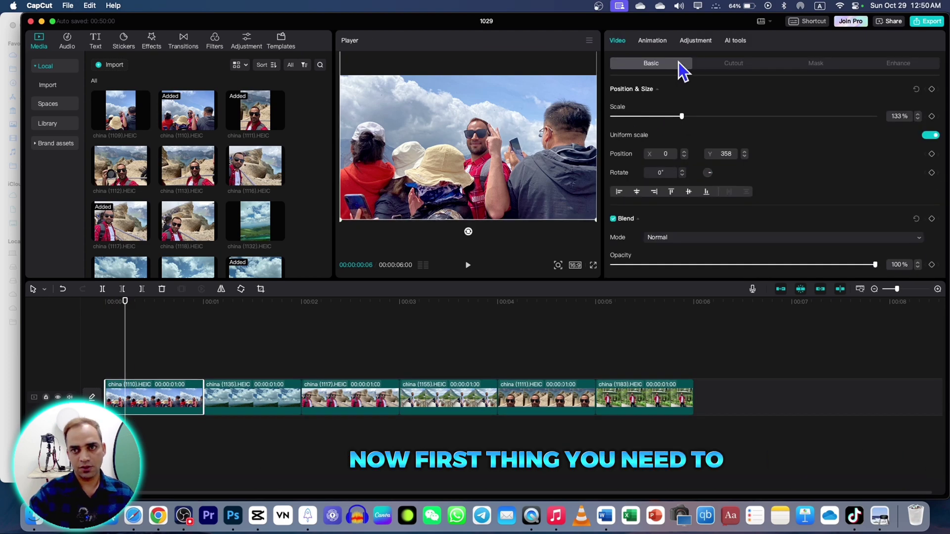
{"action": "left_click", "coordinate": [658, 41]}
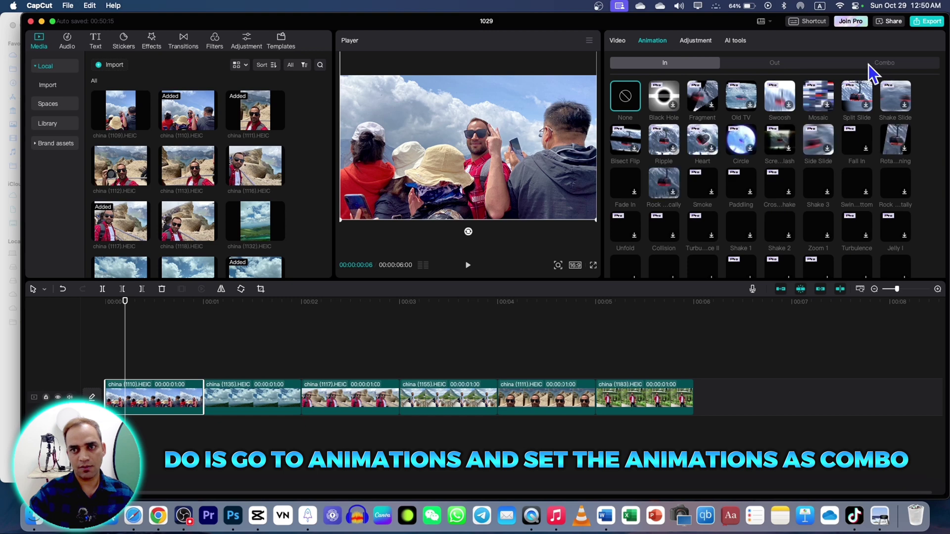
{"action": "left_click", "coordinate": [765, 64]}
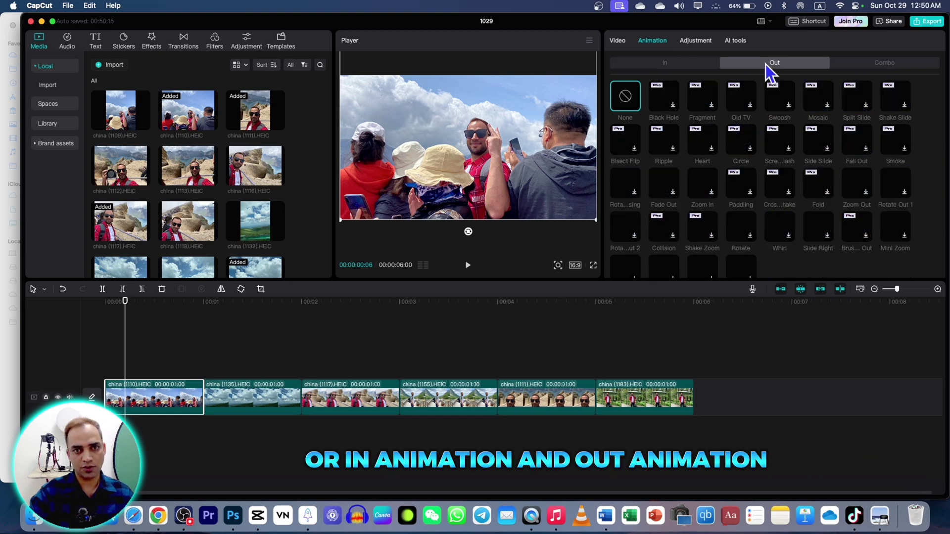
{"action": "left_click", "coordinate": [886, 64]}
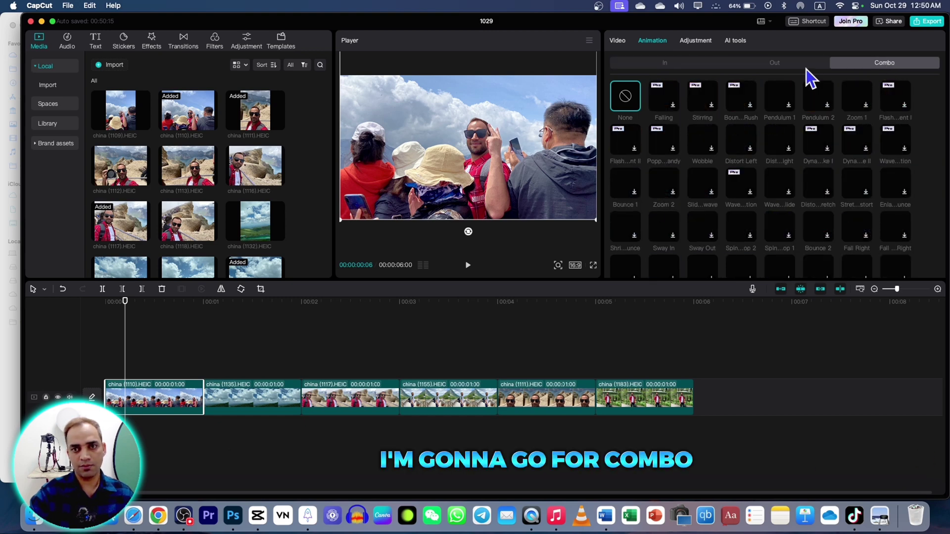
{"action": "scroll", "coordinate": [703, 198], "scroll_direction": "down", "scroll_amount": 3}
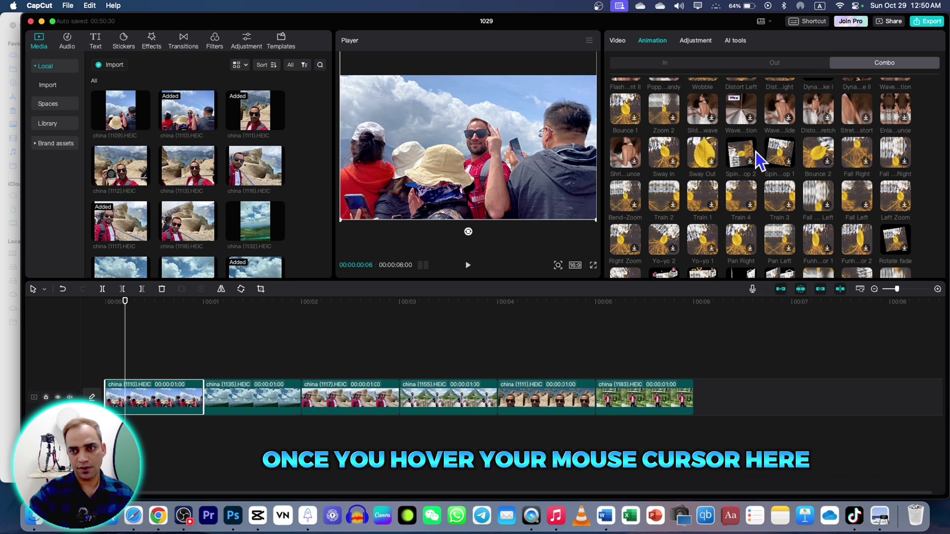
{"action": "left_click", "coordinate": [712, 156]}
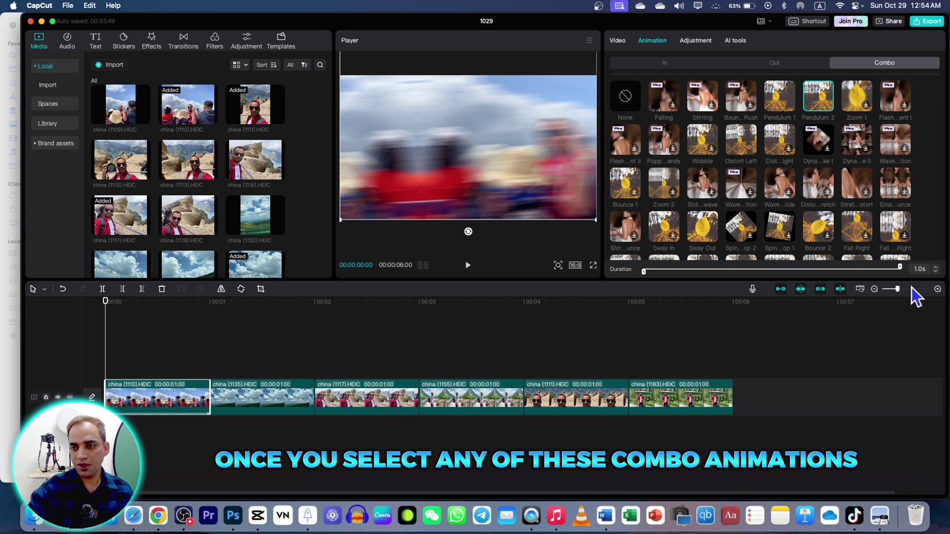
{"action": "left_click_drag", "start_coordinate": [879, 271], "coordinate": [676, 273]}
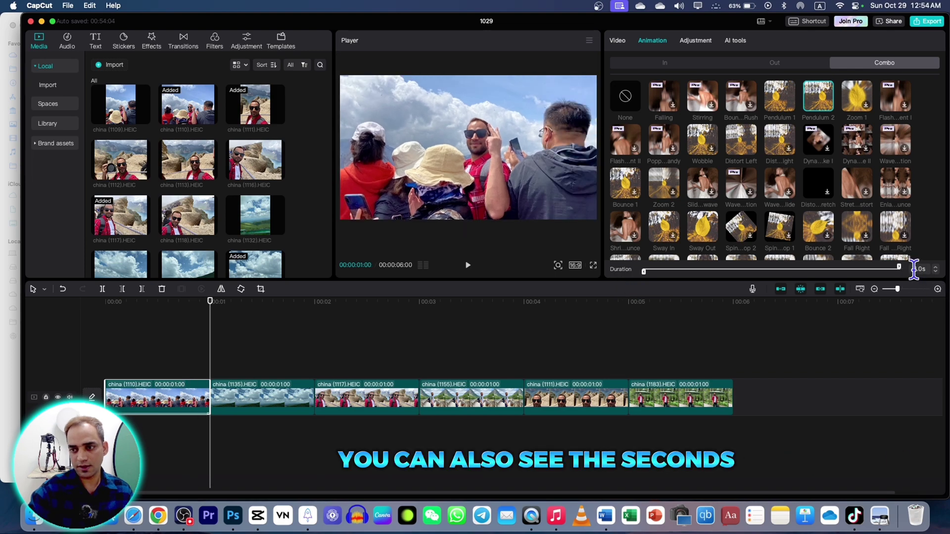
{"action": "left_click", "coordinate": [257, 398]}
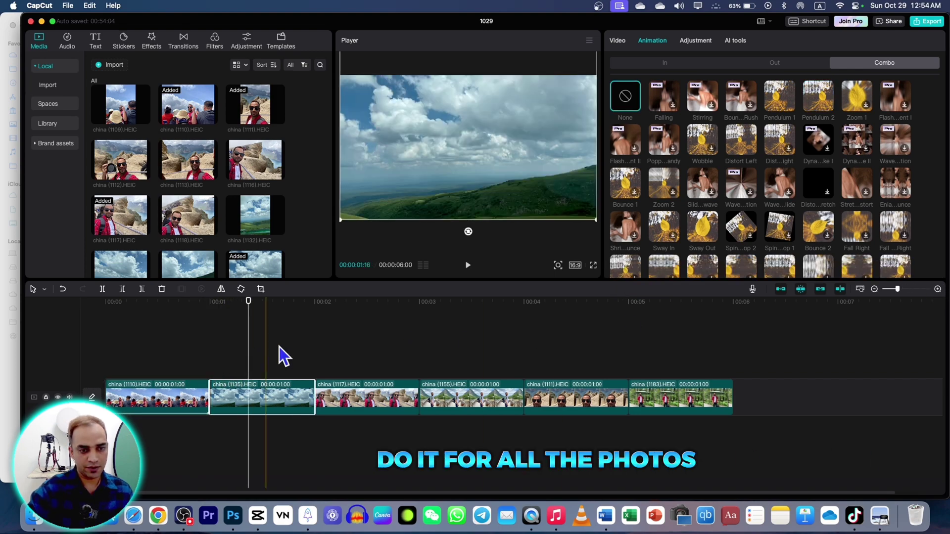
Step: Give china (1117) the Spin Up 2 entrance animation and china (1155) an entrance animation
{"action": "left_click", "coordinate": [674, 64]}
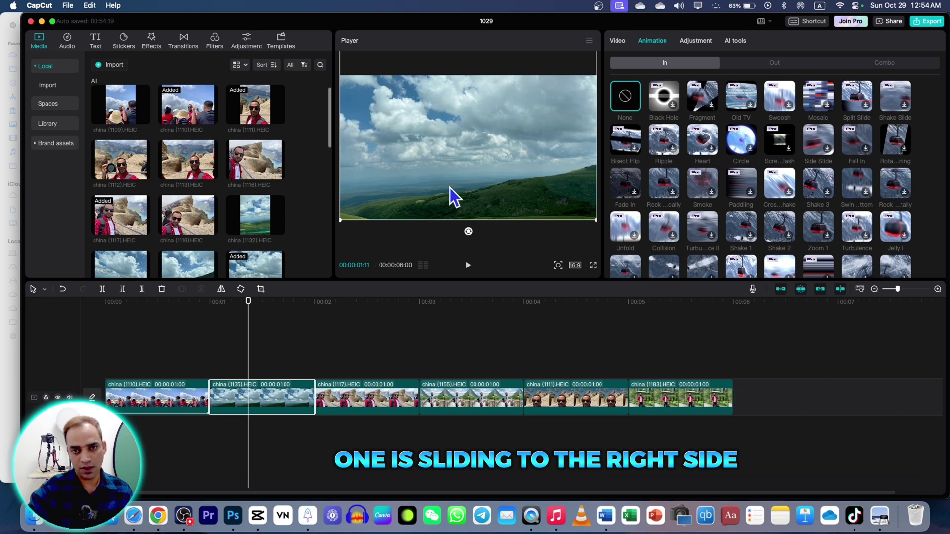
{"action": "left_click", "coordinate": [203, 180]}
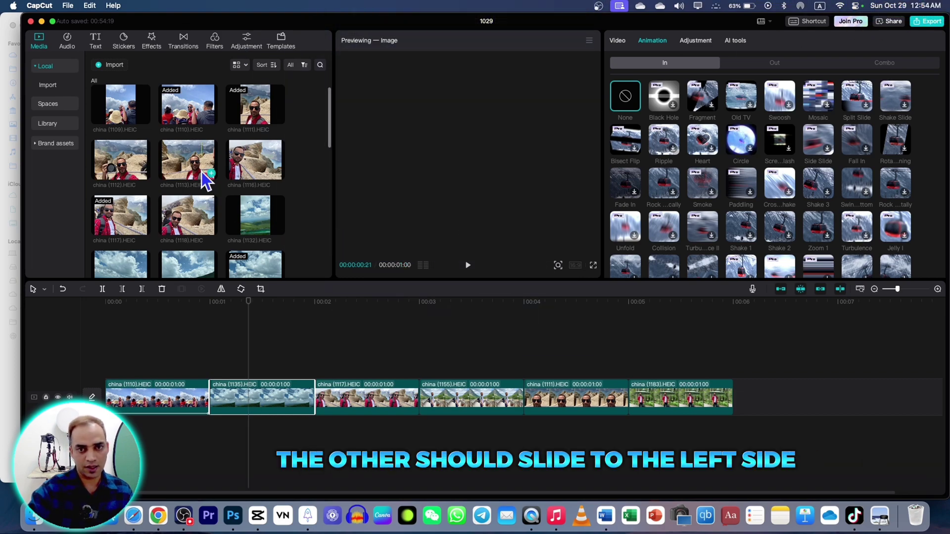
{"action": "left_click", "coordinate": [325, 396]}
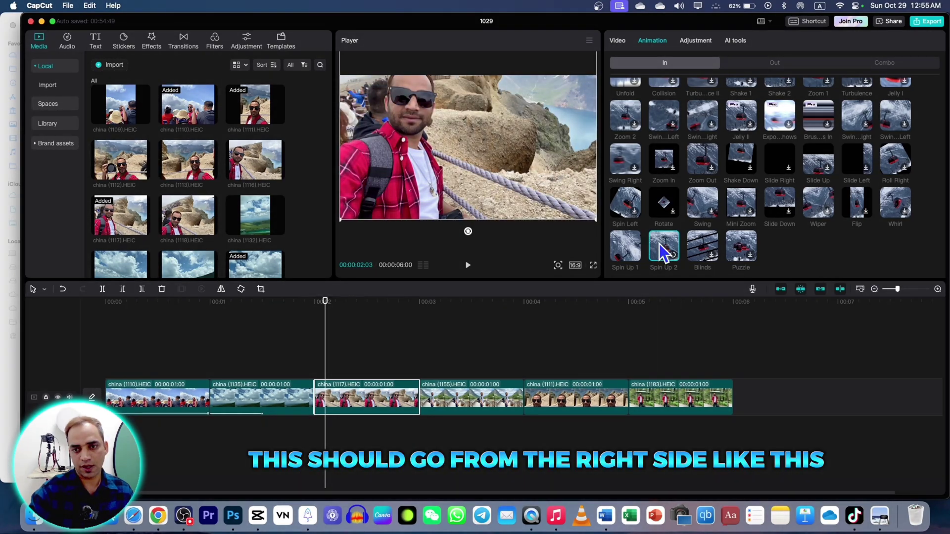
{"action": "left_click", "coordinate": [660, 247]}
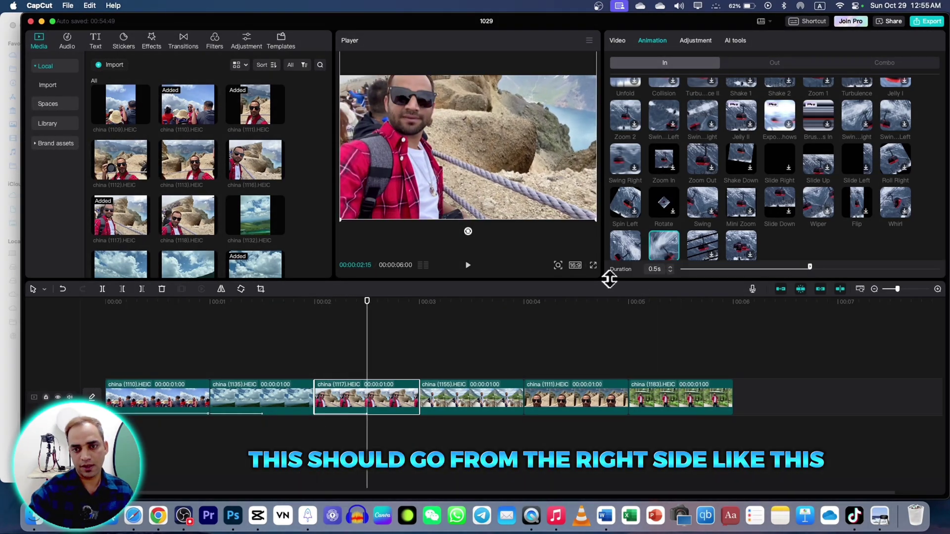
{"action": "left_click_drag", "start_coordinate": [369, 346], "coordinate": [497, 376]}
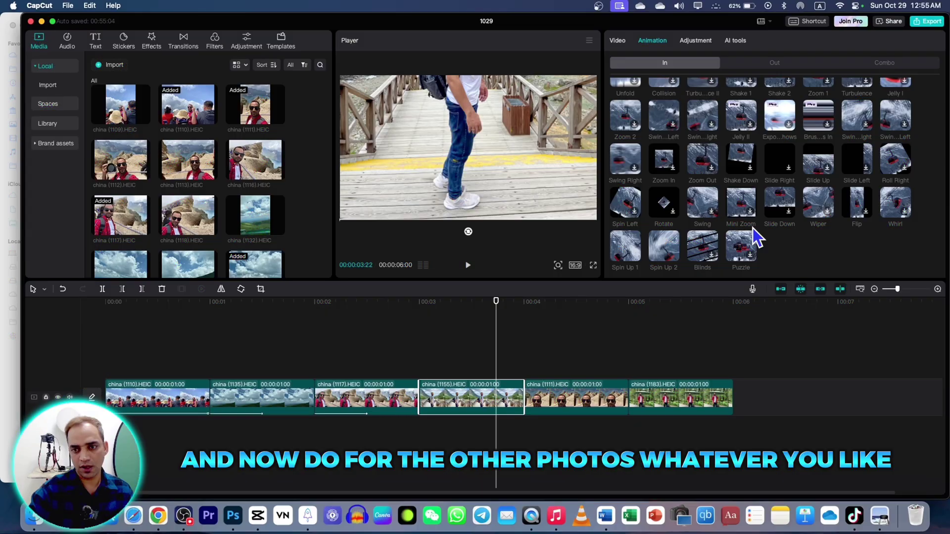
{"action": "left_click", "coordinate": [702, 245]}
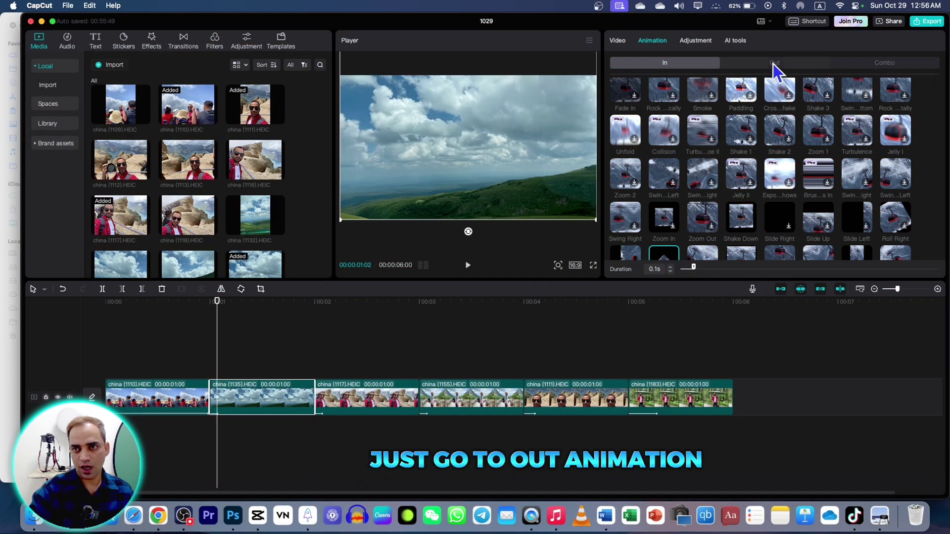
{"action": "left_click", "coordinate": [774, 63]}
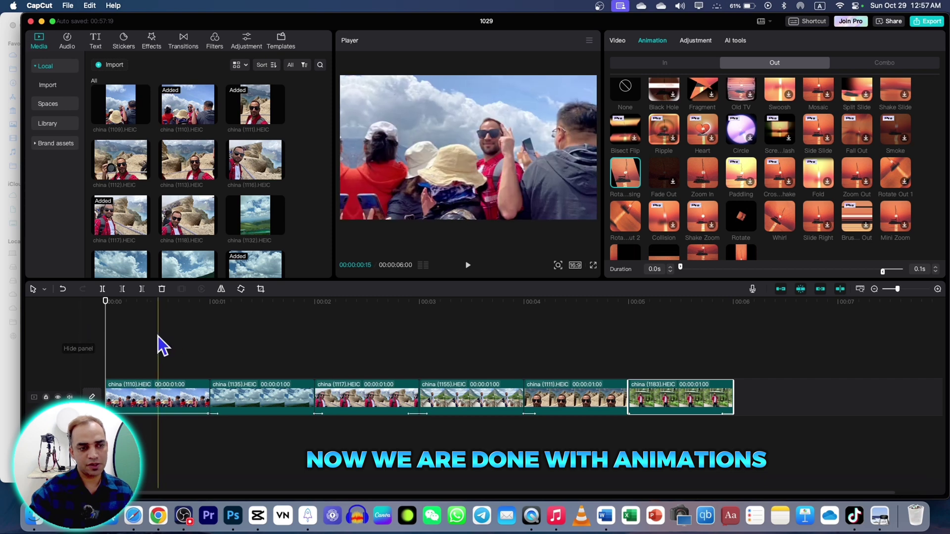
Step: Preview the slideshow, then select china (1117) at the 2-second mark for its Zoom In exit
{"action": "key", "text": "space"}
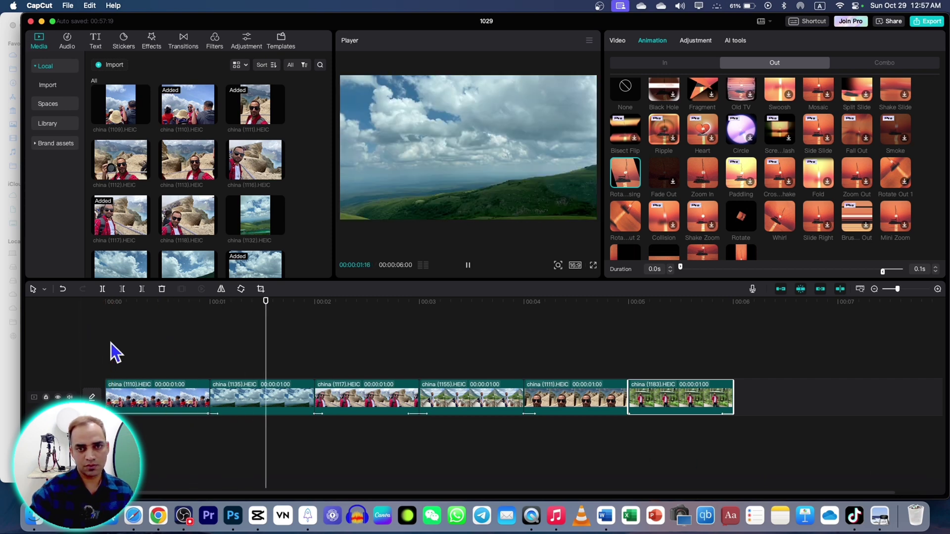
{"action": "key", "text": "space"}
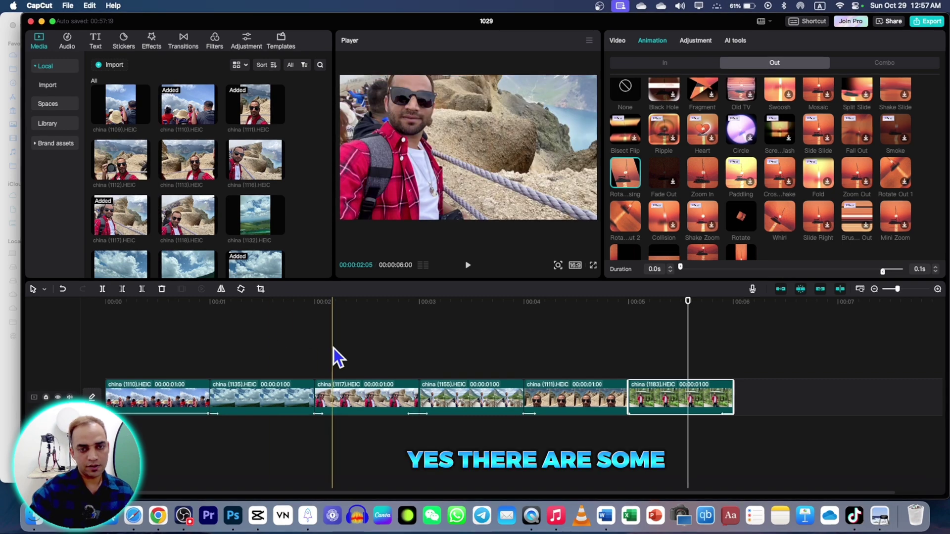
{"action": "left_click", "coordinate": [361, 399]}
{"action": "left_click", "coordinate": [317, 337]}
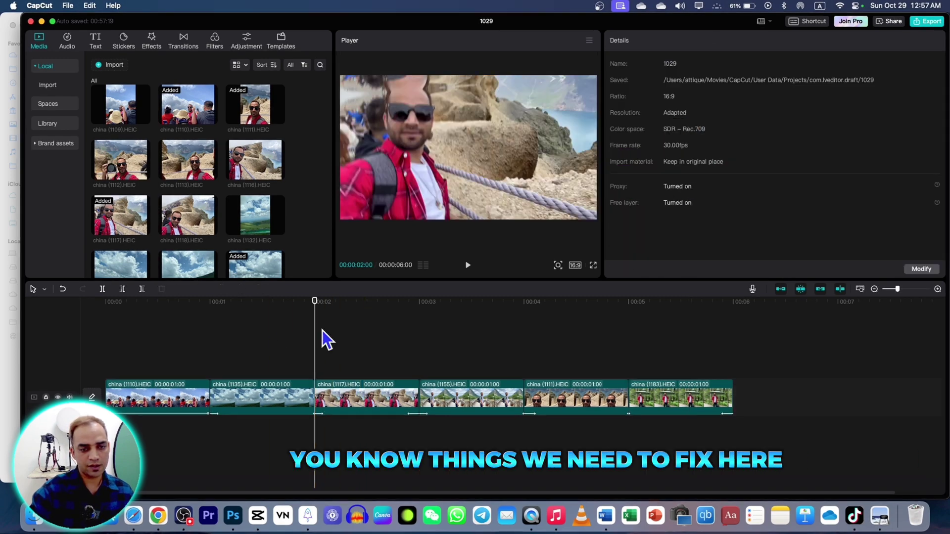
{"action": "left_click", "coordinate": [349, 396]}
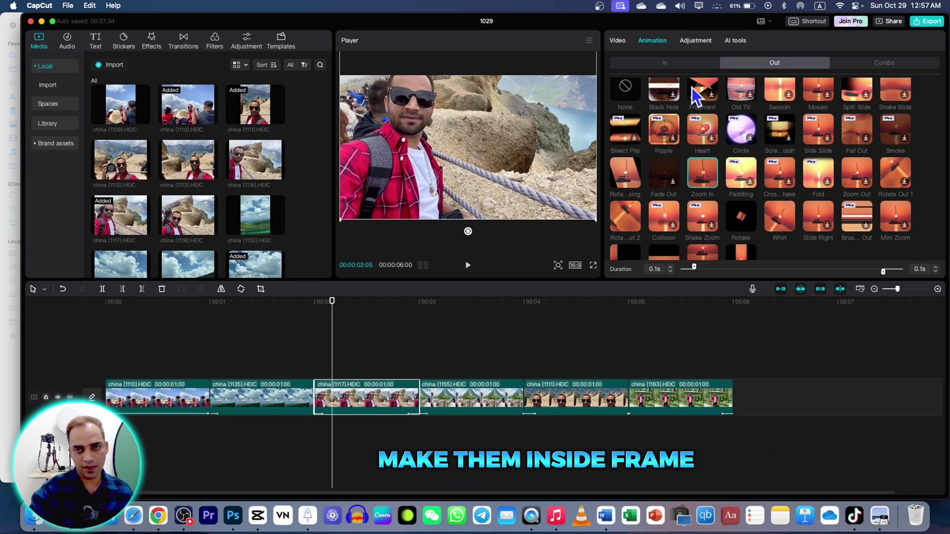
Step: Keyframe position and scale of china (1117) and china (1155), around 237–240%, to fill the frame
{"action": "left_click", "coordinate": [617, 40]}
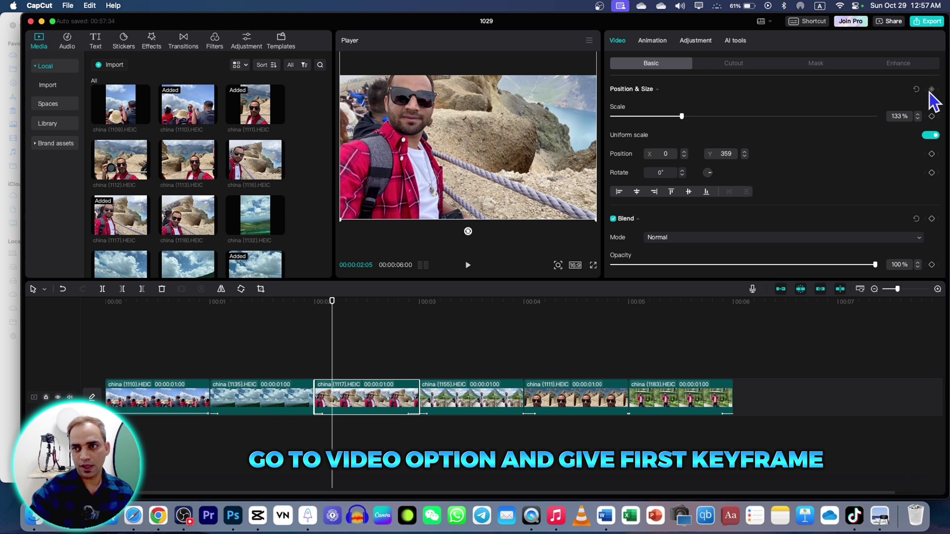
{"action": "left_click_drag", "start_coordinate": [335, 340], "coordinate": [407, 345]}
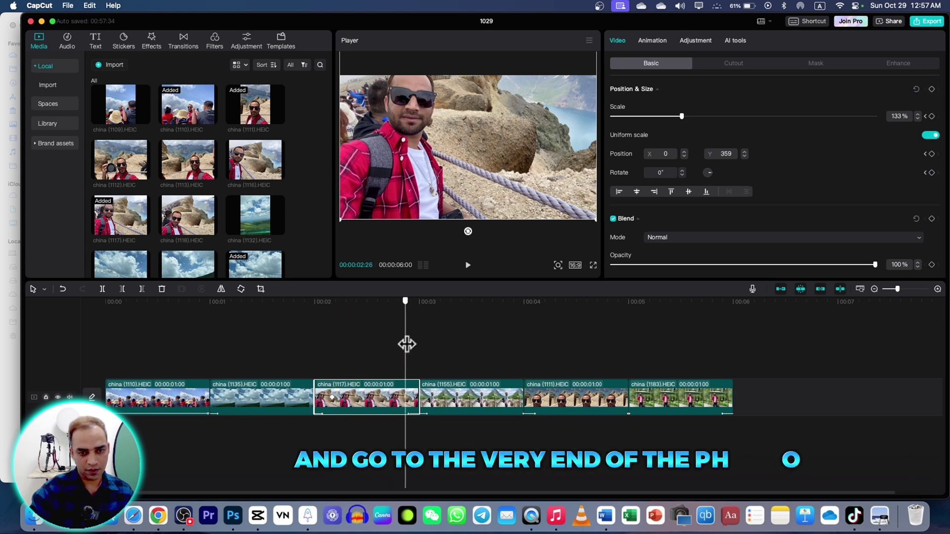
{"action": "left_click_drag", "start_coordinate": [437, 95], "coordinate": [442, 129]}
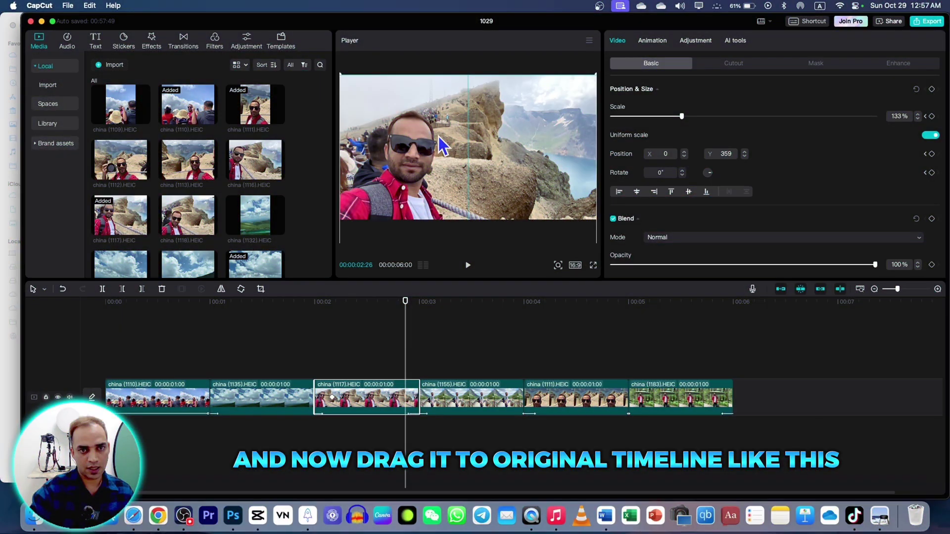
{"action": "left_click_drag", "start_coordinate": [412, 297], "coordinate": [436, 332]}
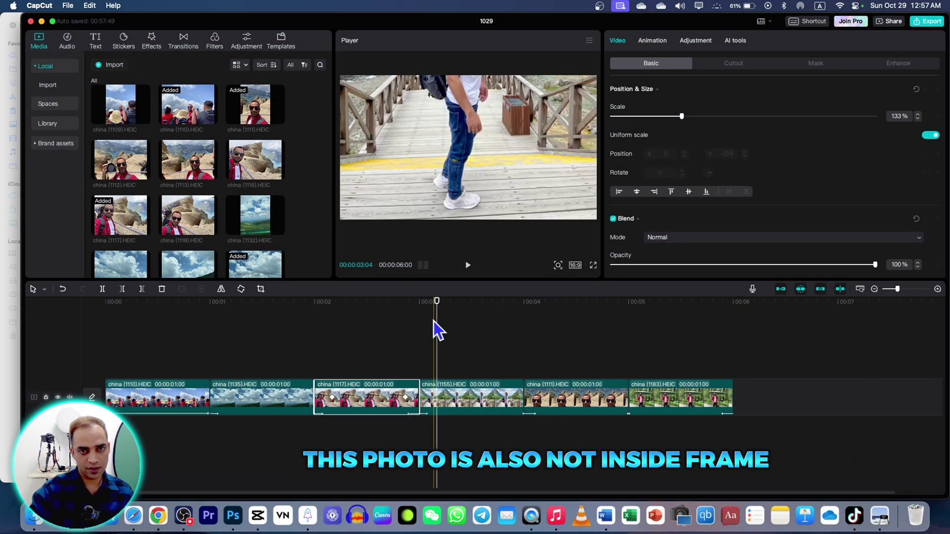
{"action": "left_click", "coordinate": [447, 394]}
{"action": "left_click_drag", "start_coordinate": [438, 365], "coordinate": [420, 365]}
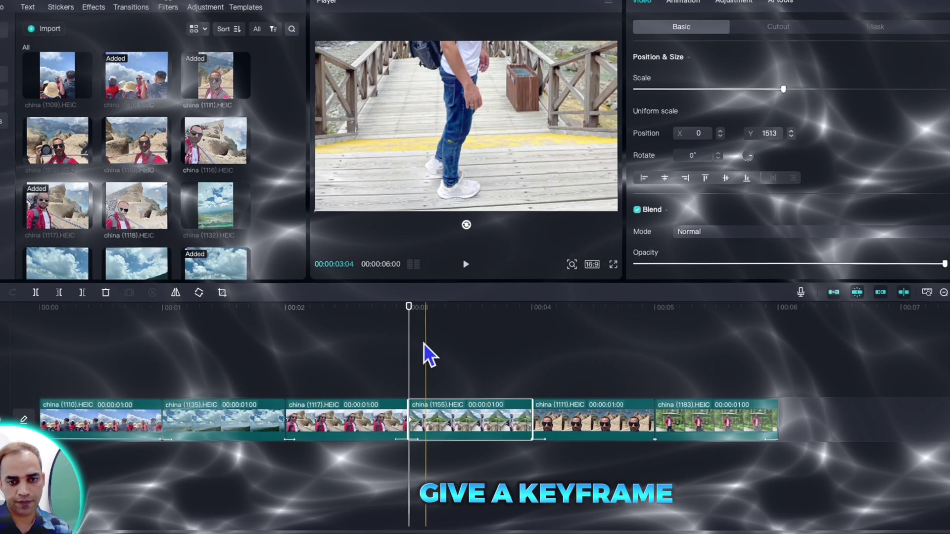
{"action": "left_click_drag", "start_coordinate": [435, 342], "coordinate": [530, 339]}
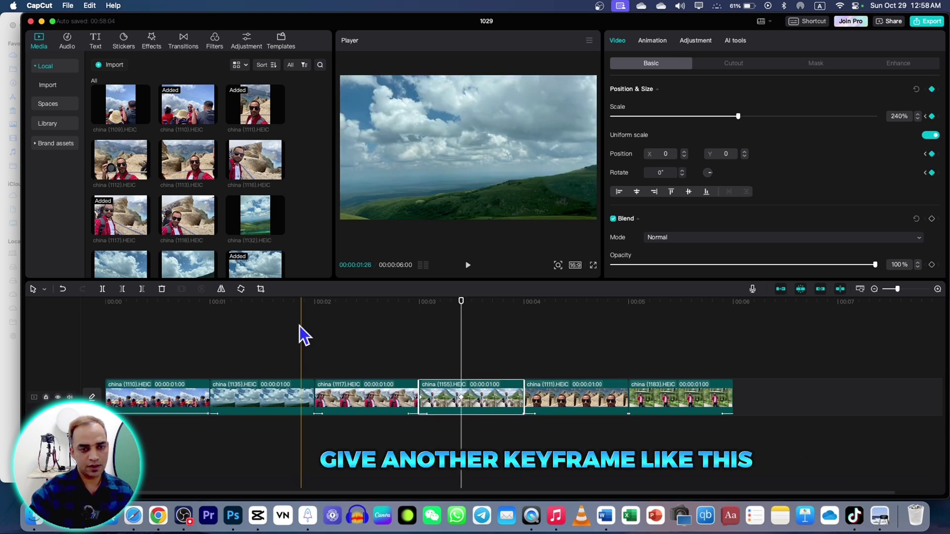
Step: Play back the slideshow to check the framing, then return to the start
{"action": "left_click", "coordinate": [299, 326]}
{"action": "key", "text": "space"}
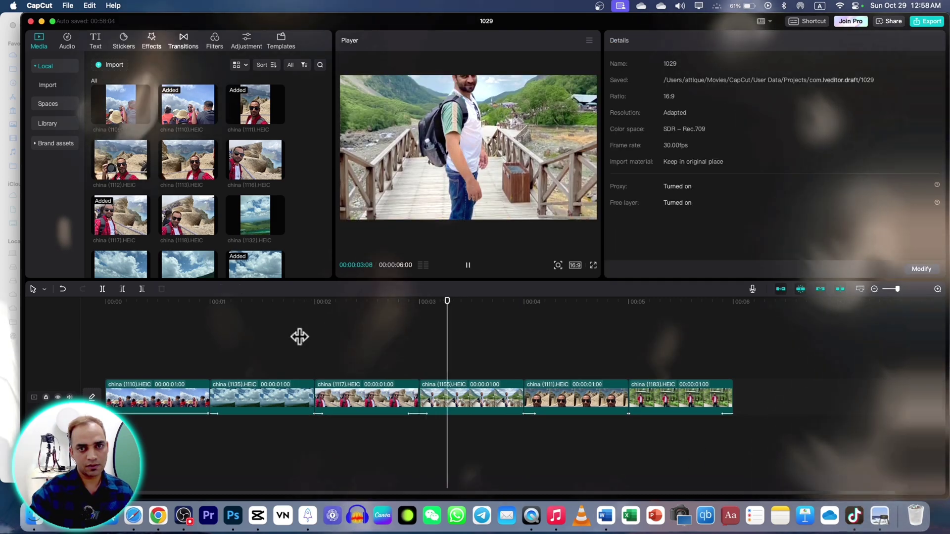
{"action": "key", "text": "space"}
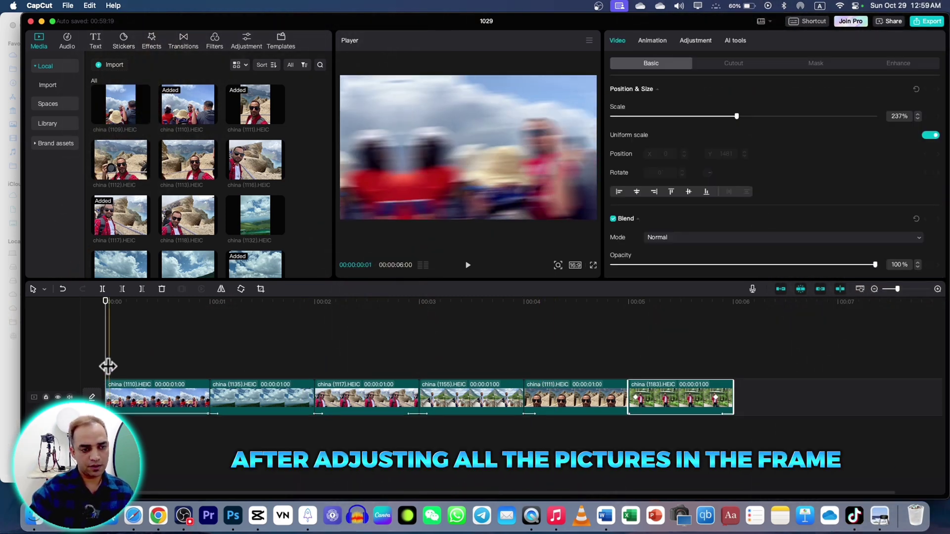
{"action": "key", "text": "space"}
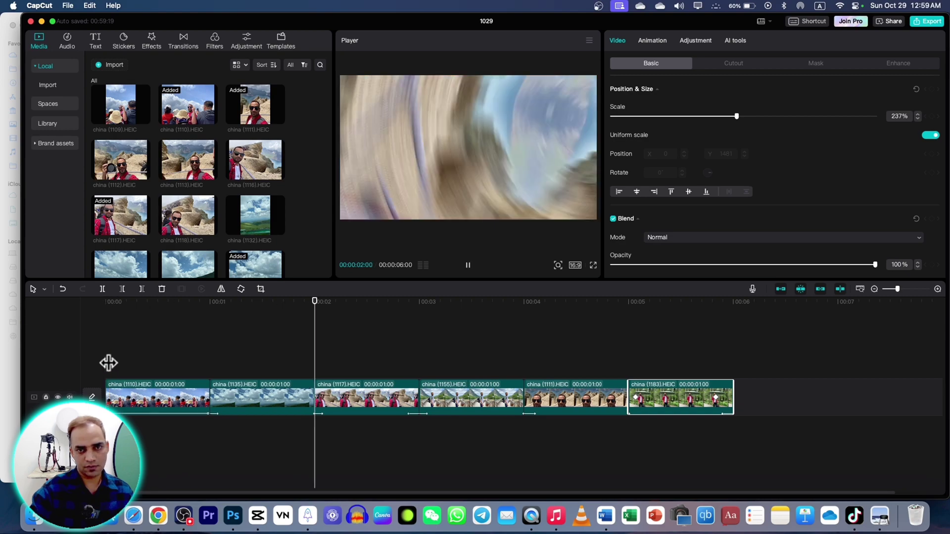
{"action": "key", "text": "Home"}
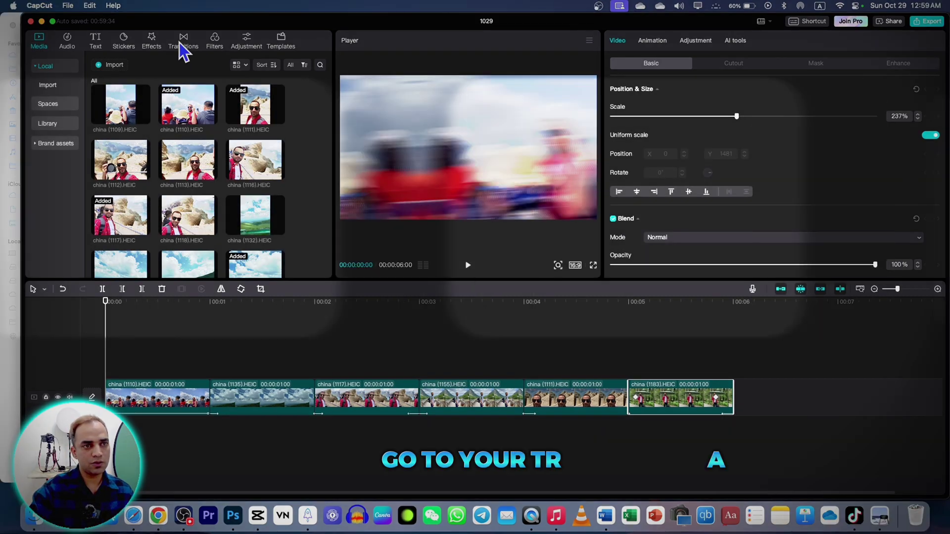
Step: Browse the Glitch transitions and drop one on the cut between the first two photos
{"action": "left_click", "coordinate": [183, 46]}
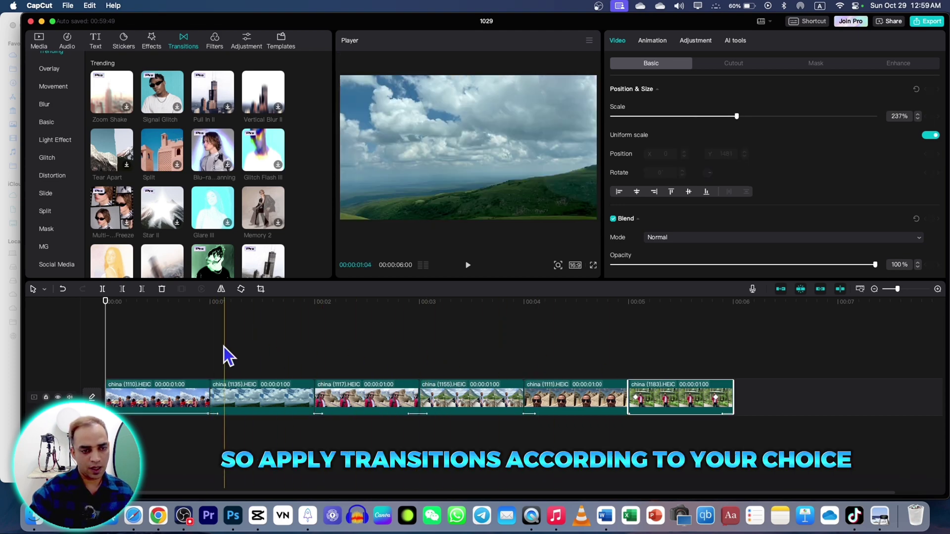
{"action": "left_click", "coordinate": [211, 356]}
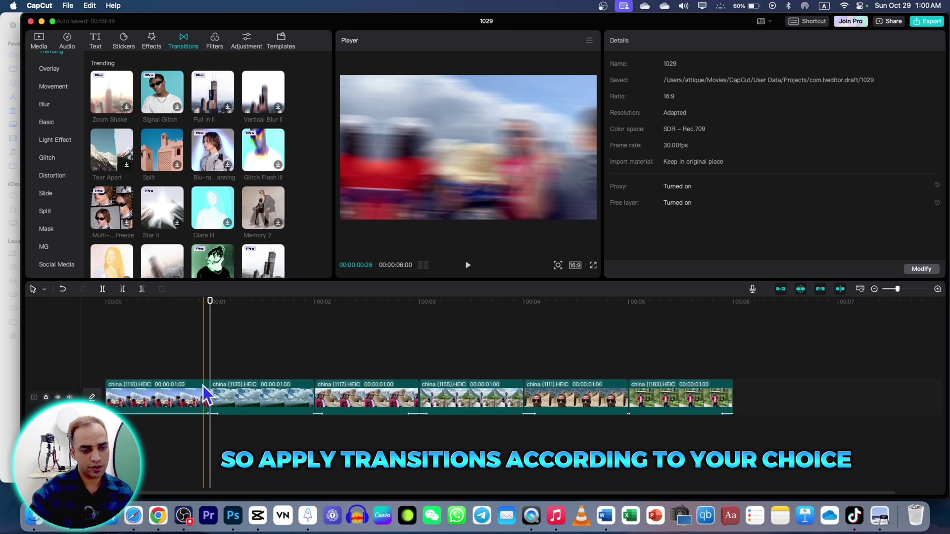
{"action": "left_click", "coordinate": [49, 159]}
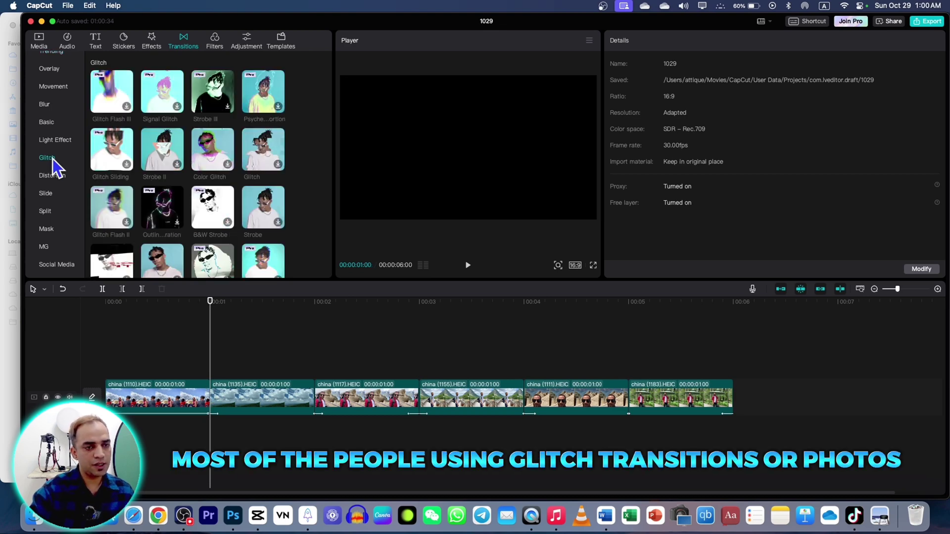
{"action": "scroll", "coordinate": [186, 193], "scroll_direction": "down", "scroll_amount": 10}
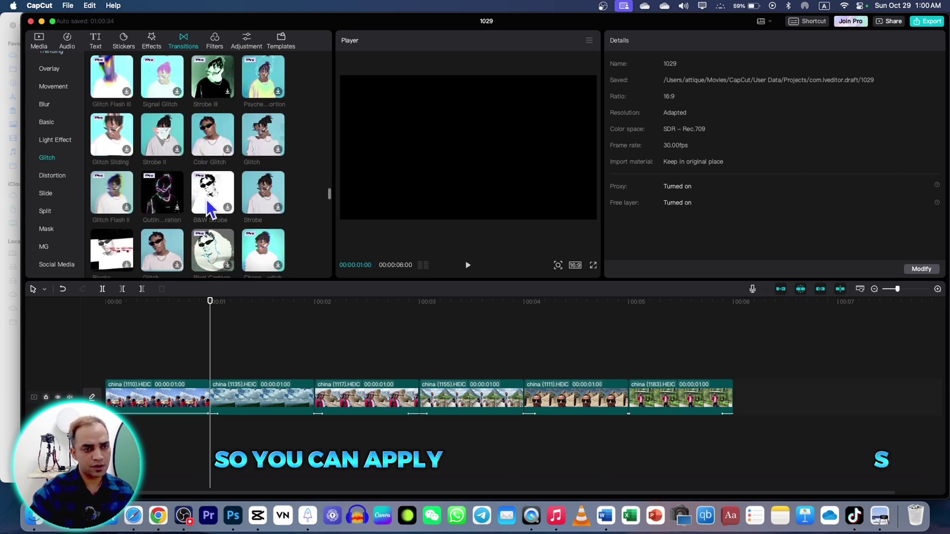
{"action": "scroll", "coordinate": [196, 200], "scroll_direction": "up", "scroll_amount": 1}
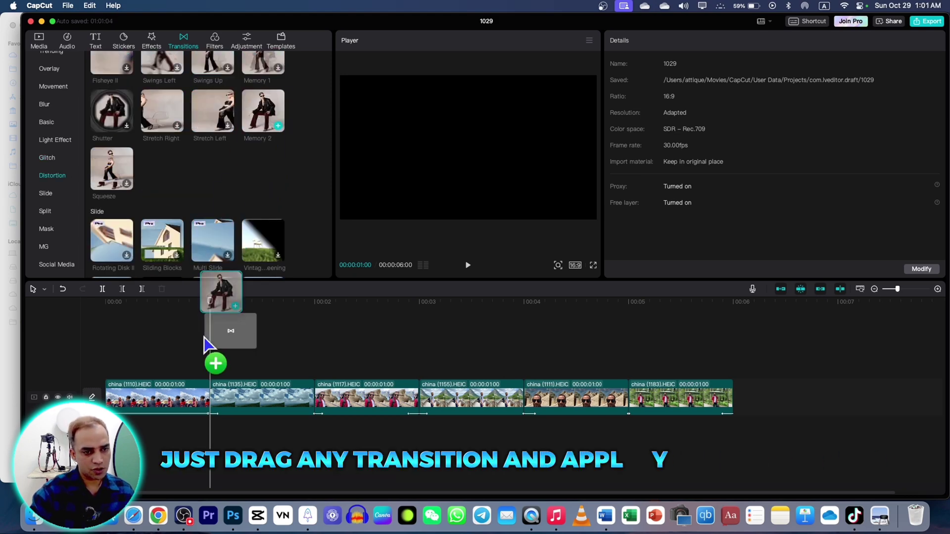
{"action": "left_click_drag", "start_coordinate": [204, 337], "coordinate": [198, 402]}
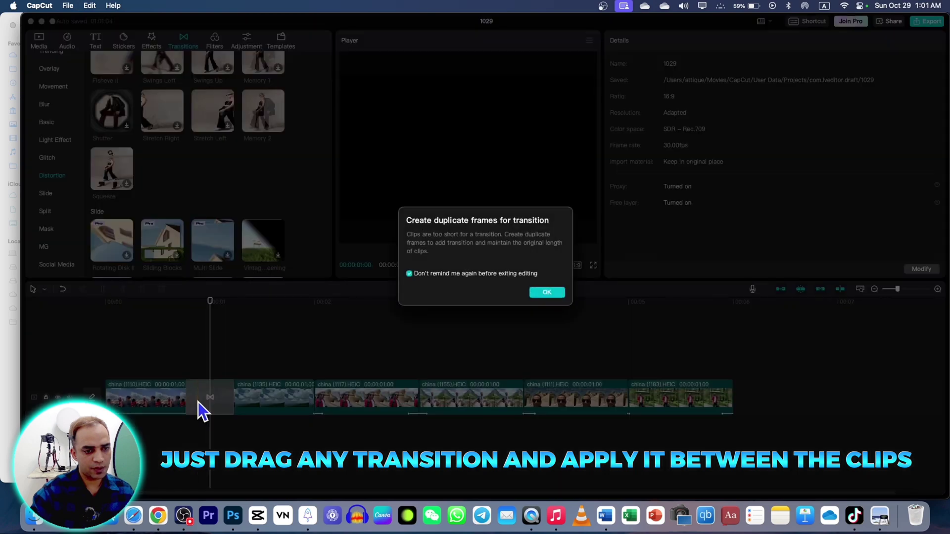
Step: Accept duplicate frames and add Stretch Right transitions at the remaining cuts
{"action": "left_click", "coordinate": [546, 293]}
{"action": "left_click_drag", "start_coordinate": [173, 130], "coordinate": [301, 389]}
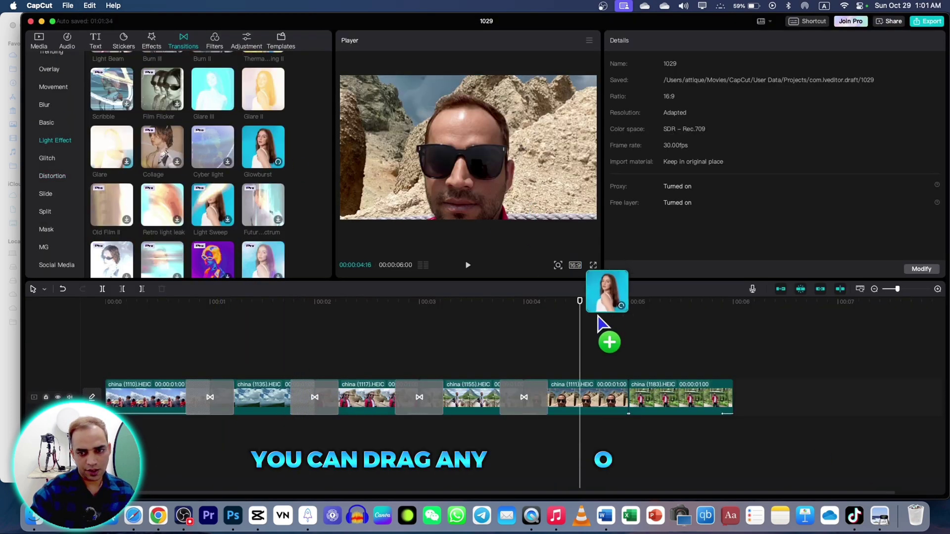
{"action": "left_click_drag", "start_coordinate": [601, 317], "coordinate": [617, 406]}
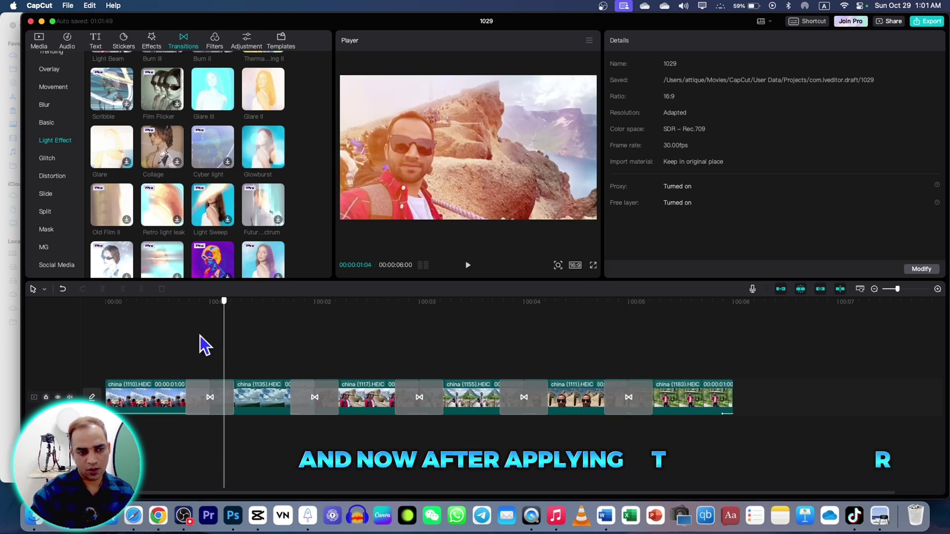
{"action": "left_click", "coordinate": [59, 335]}
Step: Preview the transitions and select the Stretch Right transition after china (1135)
{"action": "key", "text": "space"}
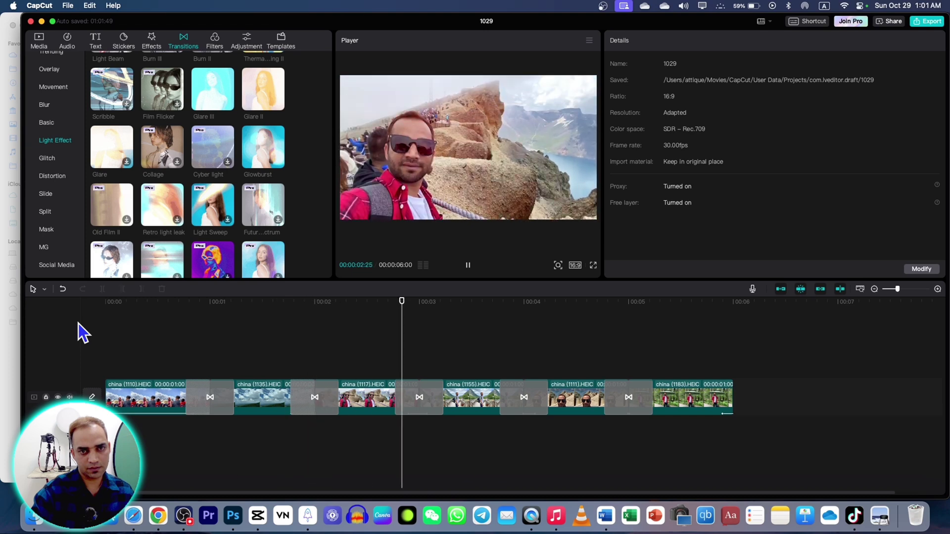
{"action": "key", "text": "space"}
{"action": "left_click", "coordinate": [311, 398]}
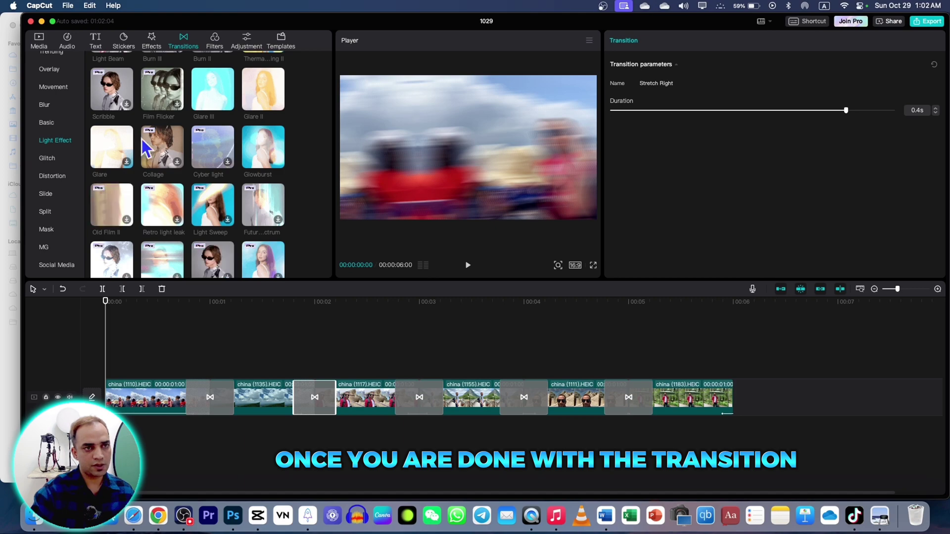
{"action": "left_click", "coordinate": [215, 44]}
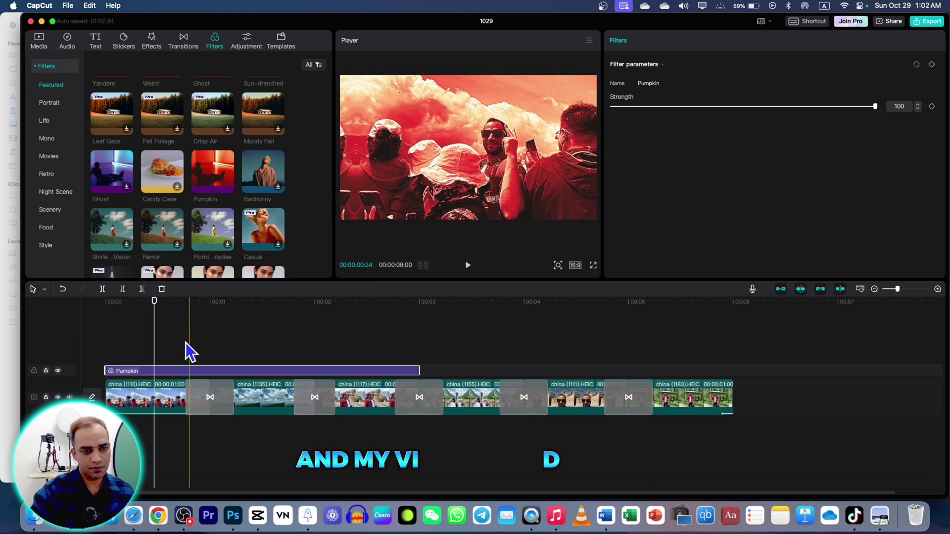
Step: Lower the Pumpkin filter strength to 34
{"action": "left_click", "coordinate": [173, 361]}
{"action": "mouse_move", "coordinate": [179, 365]}
{"action": "left_mouse_down"}
{"action": "mouse_move", "coordinate": [227, 369]}
{"action": "mouse_move", "coordinate": [170, 376]}
{"action": "left_mouse_up"}
{"action": "left_click_drag", "start_coordinate": [875, 106], "coordinate": [658, 111]}
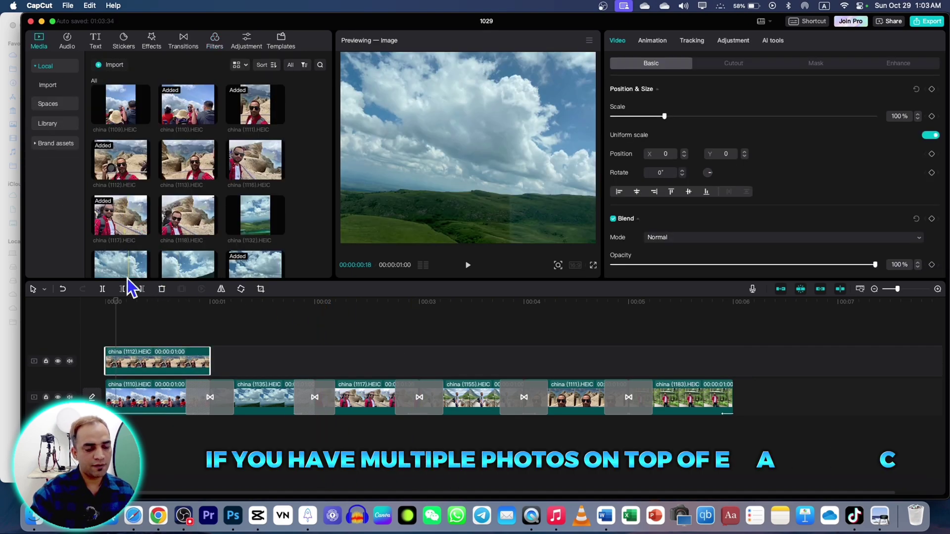
Step: Apply Freedom, then Calm, to the overlay photo and shrink it to the lower right
{"action": "left_click", "coordinate": [218, 43]}
{"action": "left_click_drag", "start_coordinate": [111, 145], "coordinate": [115, 361]}
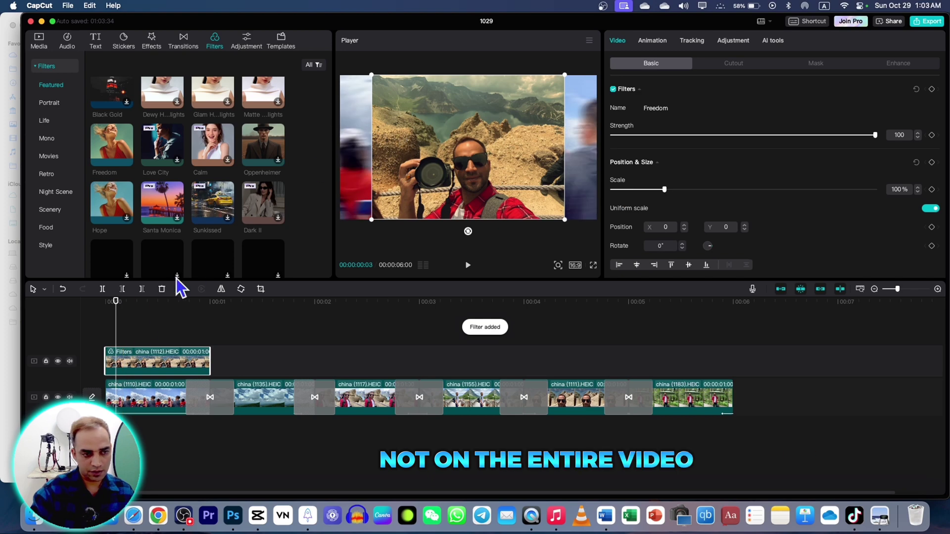
{"action": "left_click_drag", "start_coordinate": [213, 145], "coordinate": [118, 364]}
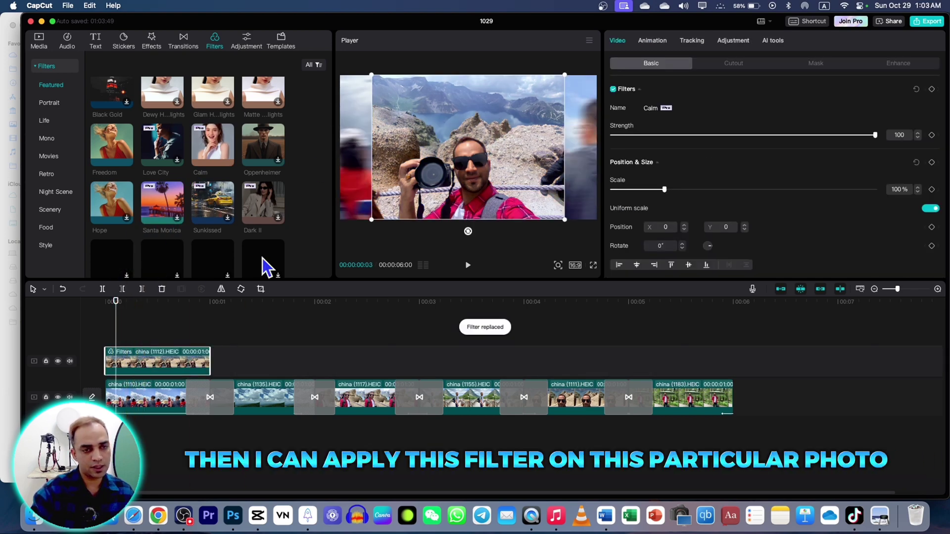
{"action": "left_click_drag", "start_coordinate": [391, 97], "coordinate": [495, 158]}
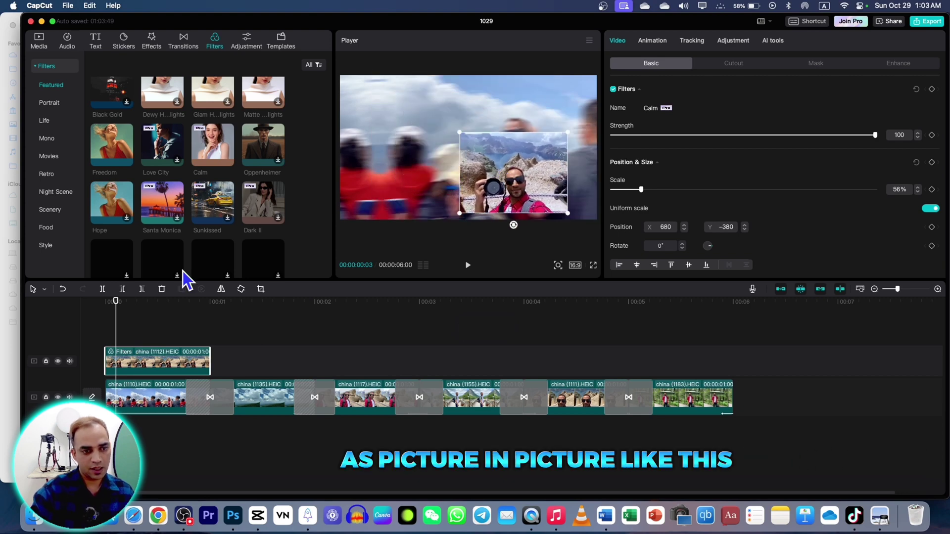
{"action": "left_click", "coordinate": [142, 391]}
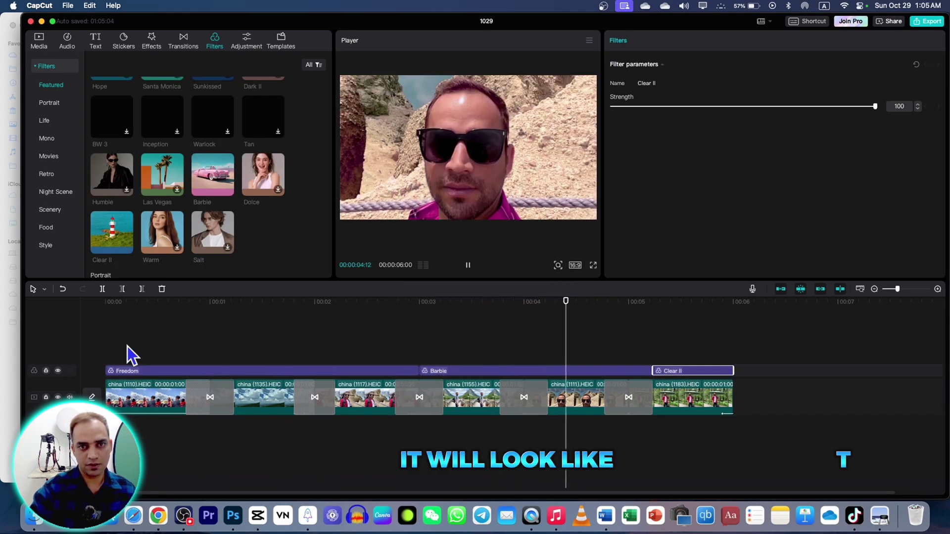
{"action": "key", "text": "space"}
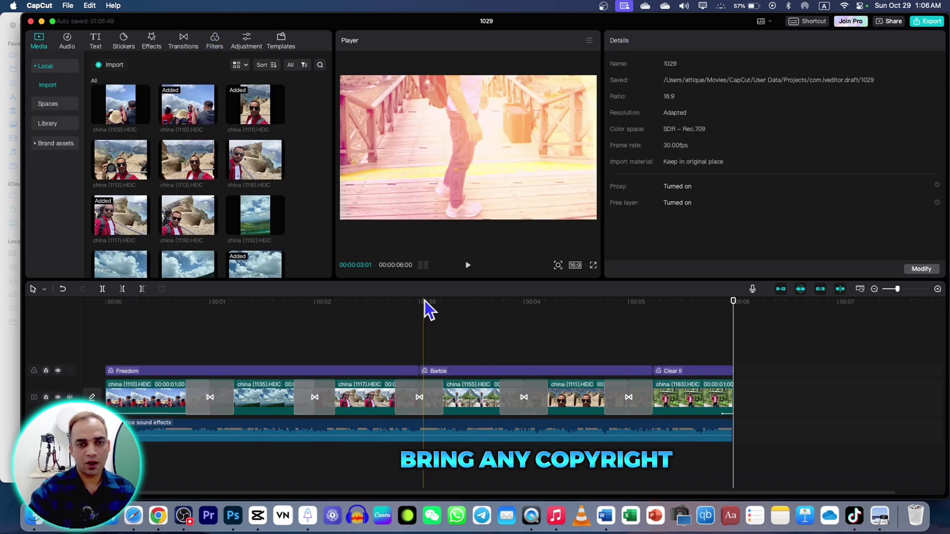
Step: Give the background audio clip a 0.8 s fade-in and 1.6 s fade-out, and preview it from the start
{"action": "left_click_drag", "start_coordinate": [734, 333], "coordinate": [703, 335]}
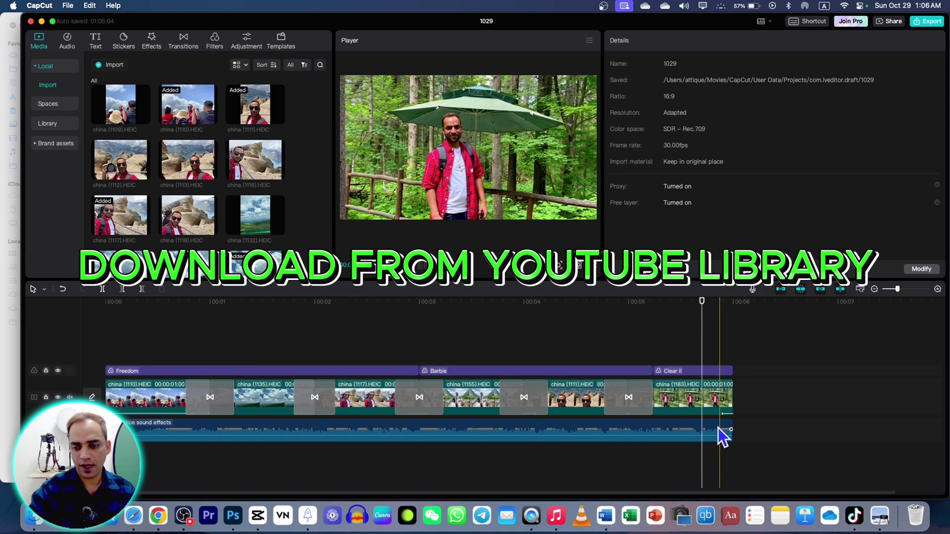
{"action": "left_click", "coordinate": [720, 434]}
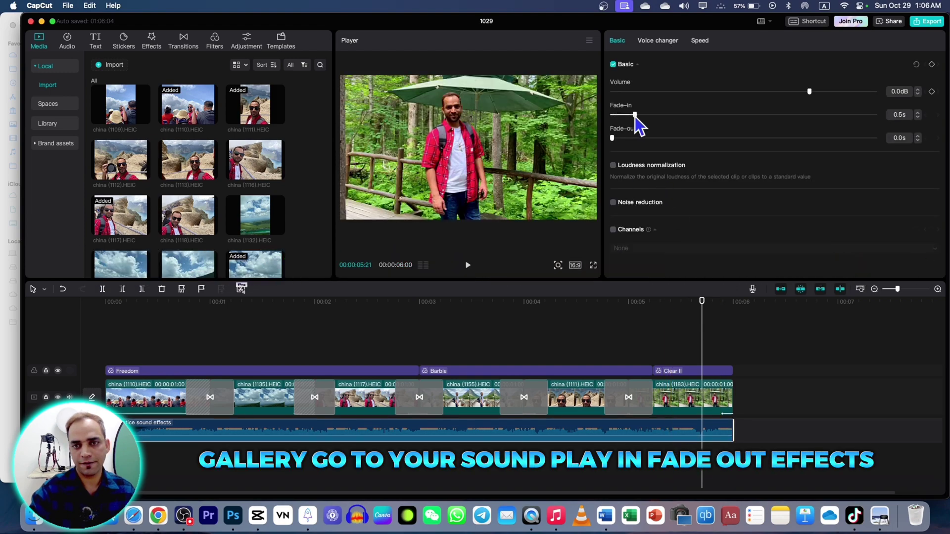
{"action": "key", "text": "Home"}
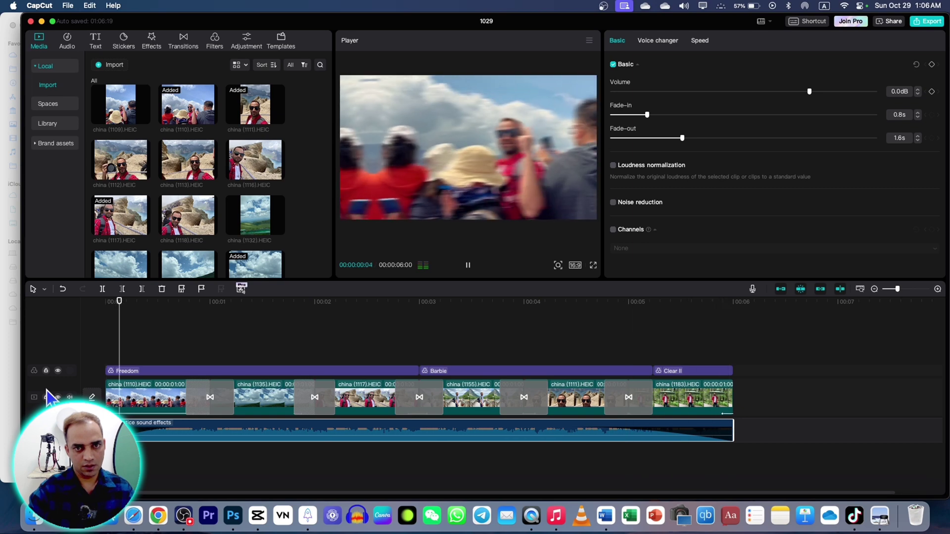
{"action": "key", "text": "space"}
{"action": "mouse_move", "coordinate": [179, 439]}
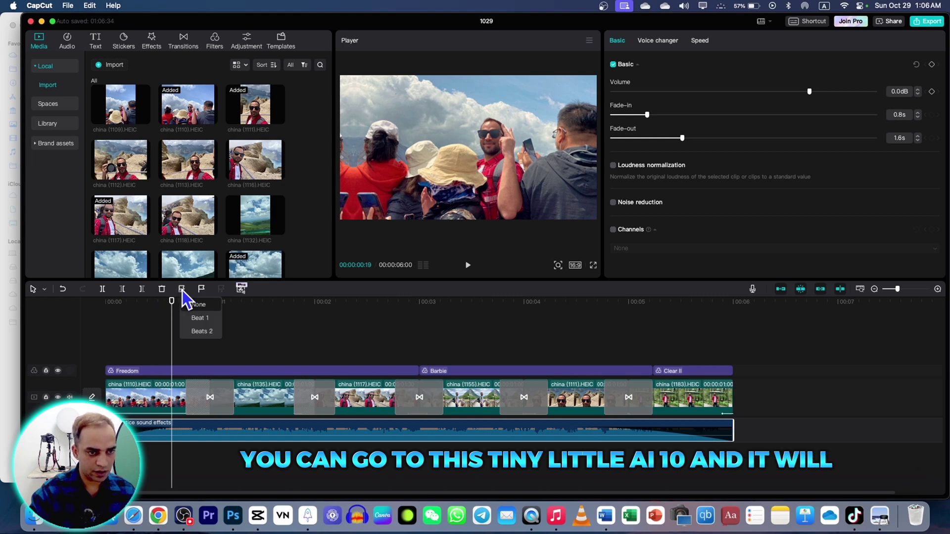
Step: Apply Beat 1 auto-beat markers to the audio track
{"action": "left_click", "coordinate": [201, 319]}
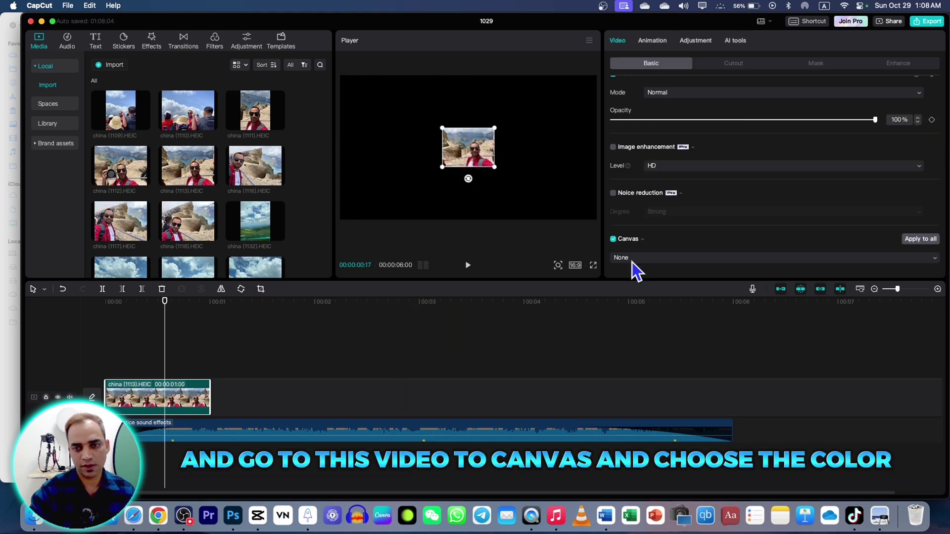
Step: Set a red colour canvas and shrink the china (1113) photo to 8% at the clip start
{"action": "left_click", "coordinate": [664, 261]}
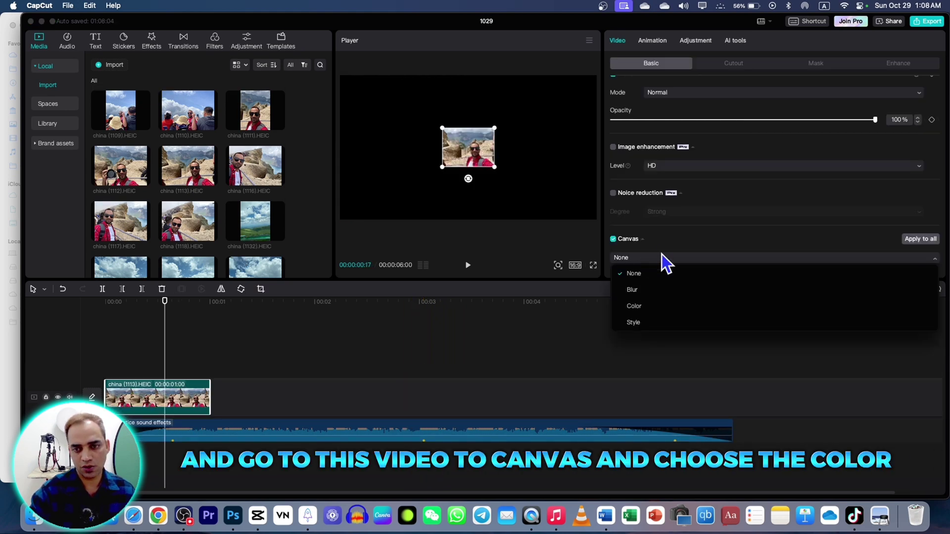
{"action": "left_click", "coordinate": [664, 311]}
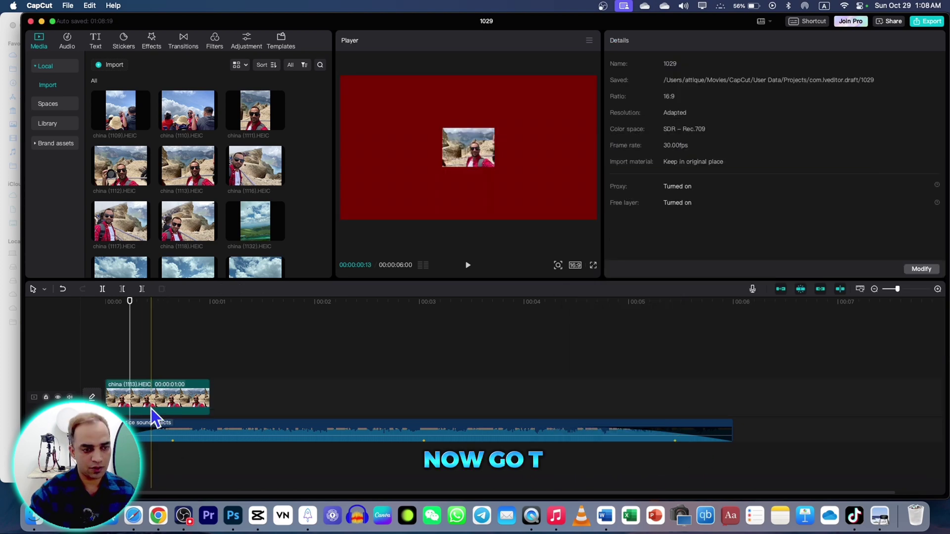
{"action": "left_click", "coordinate": [151, 409]}
{"action": "left_click_drag", "start_coordinate": [494, 167], "coordinate": [481, 158]}
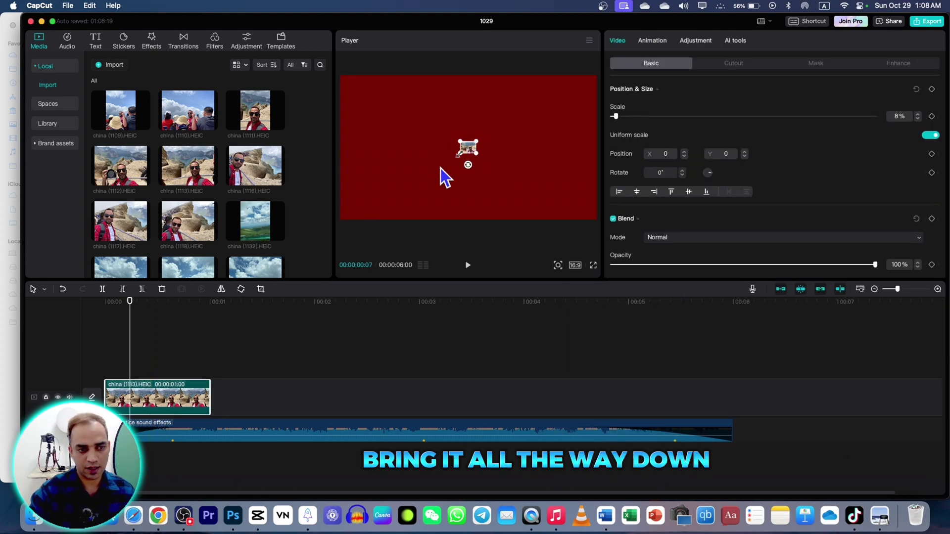
{"action": "left_click_drag", "start_coordinate": [127, 314], "coordinate": [114, 315]}
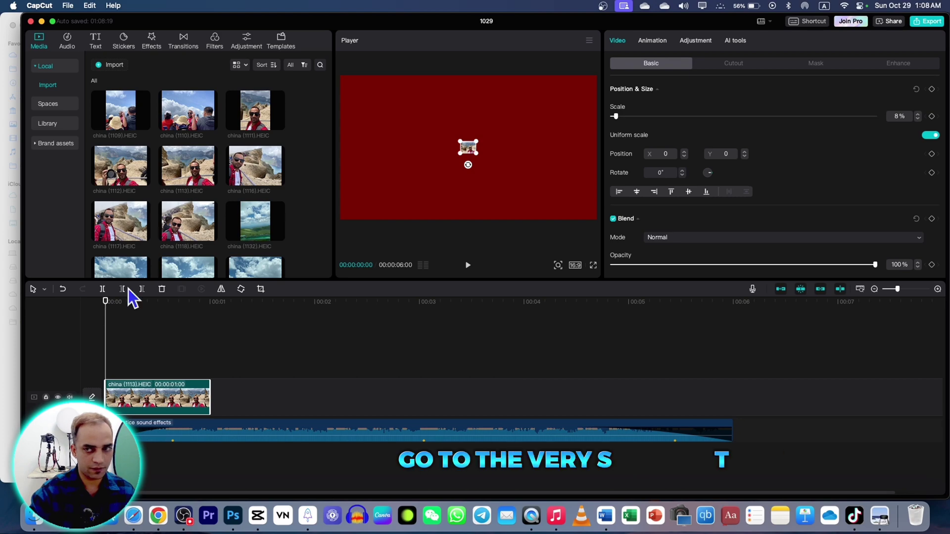
Step: Keyframe the photo at 133% scale near the clip end and preview the growing zoom
{"action": "left_click_drag", "start_coordinate": [107, 333], "coordinate": [152, 341]}
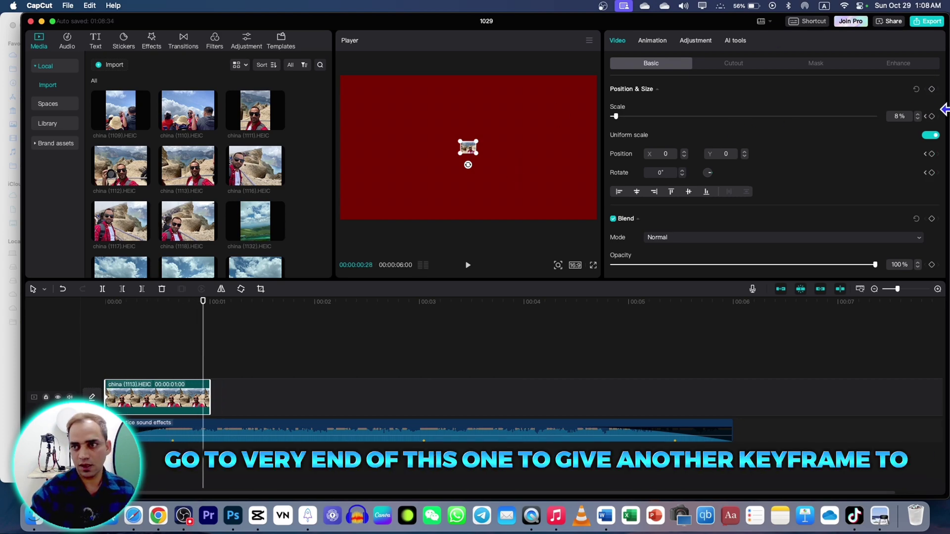
{"action": "left_click", "coordinate": [931, 90]}
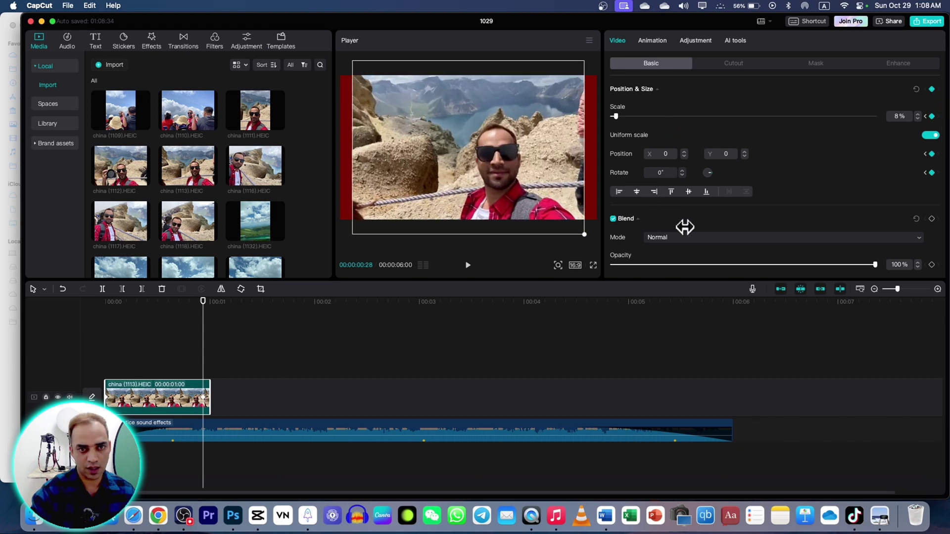
{"action": "left_click", "coordinate": [67, 334]}
{"action": "key", "text": "space"}
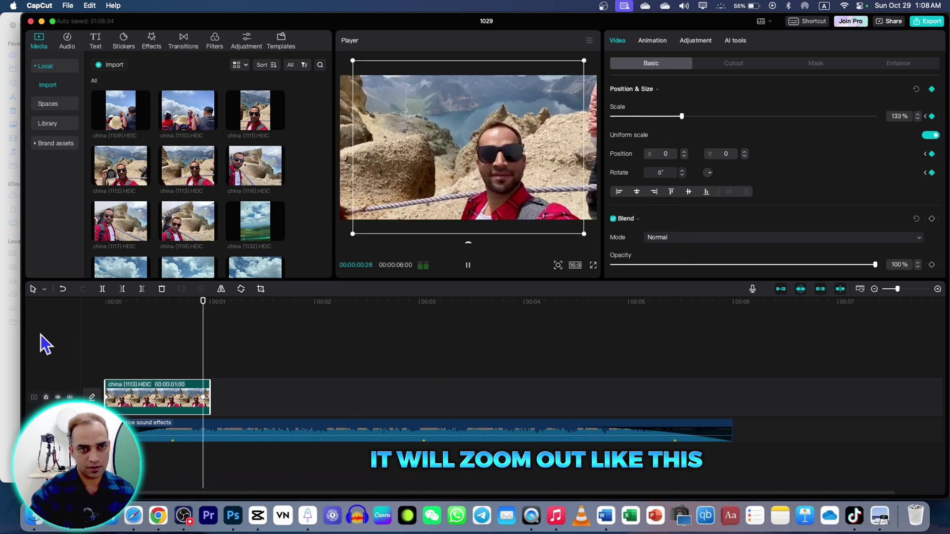
{"action": "key", "text": "space"}
{"action": "left_click", "coordinate": [112, 343]}
{"action": "key", "text": "space"}
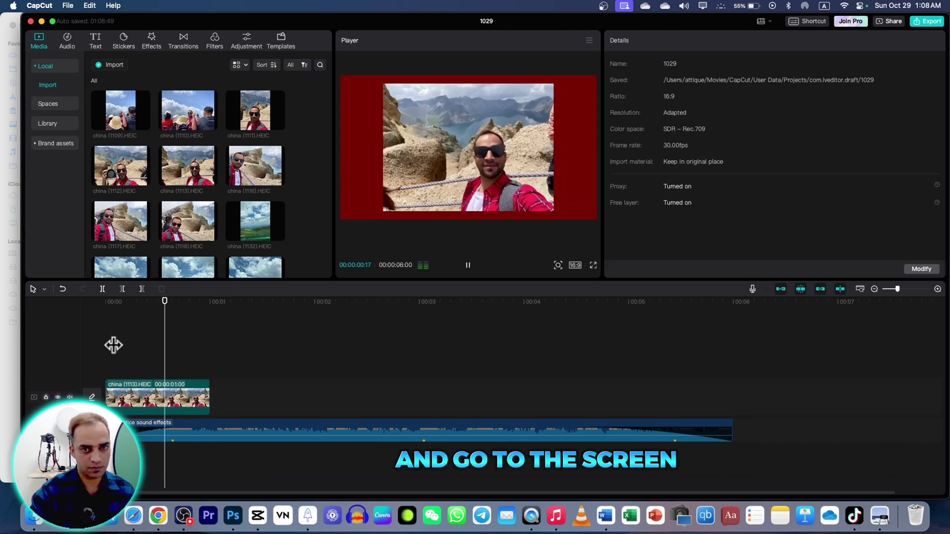
{"action": "left_click", "coordinate": [132, 398]}
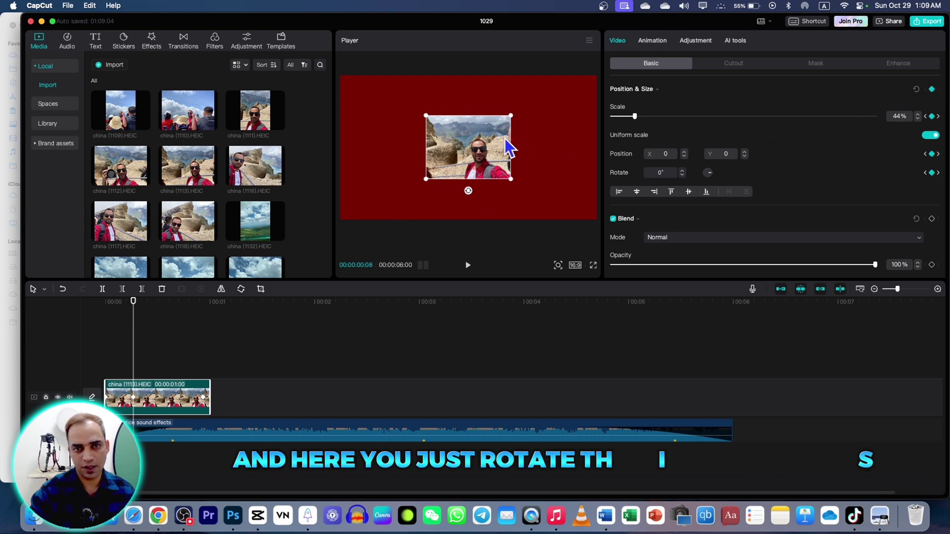
Step: Add rotate keyframes on the china (1113) photo at 236°, 306° and up to 360°, then play the spin
{"action": "left_click_drag", "start_coordinate": [468, 190], "coordinate": [463, 192]}
{"action": "left_click", "coordinate": [165, 322]}
{"action": "left_click_drag", "start_coordinate": [396, 188], "coordinate": [452, 139]}
{"action": "left_click", "coordinate": [179, 331]}
{"action": "left_click_drag", "start_coordinate": [418, 75], "coordinate": [476, 178]}
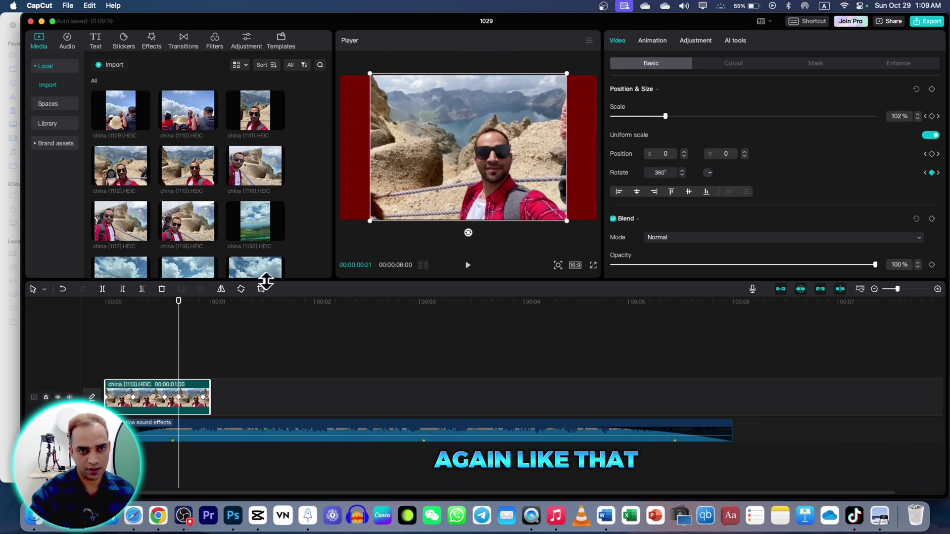
{"action": "left_click_drag", "start_coordinate": [179, 343], "coordinate": [32, 362]}
{"action": "key", "text": "space"}
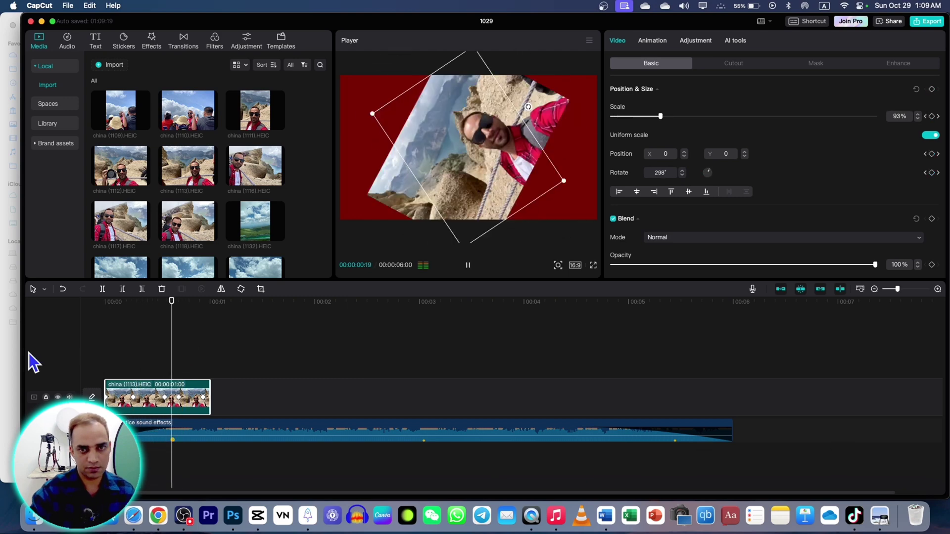
{"action": "left_click", "coordinate": [105, 345]}
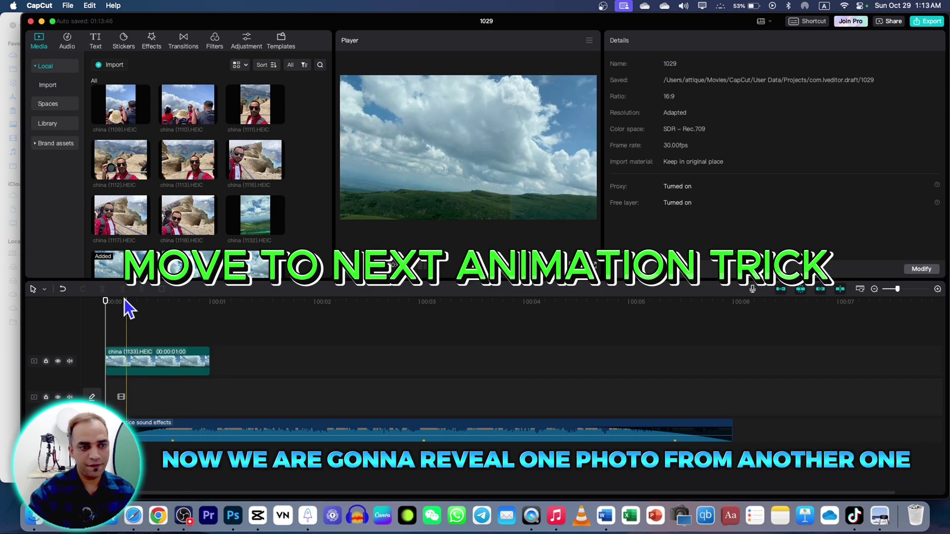
Step: Stack the china (1117) photo above the china (1133) clip and enlarge it to fill the frame width
{"action": "left_click", "coordinate": [95, 228]}
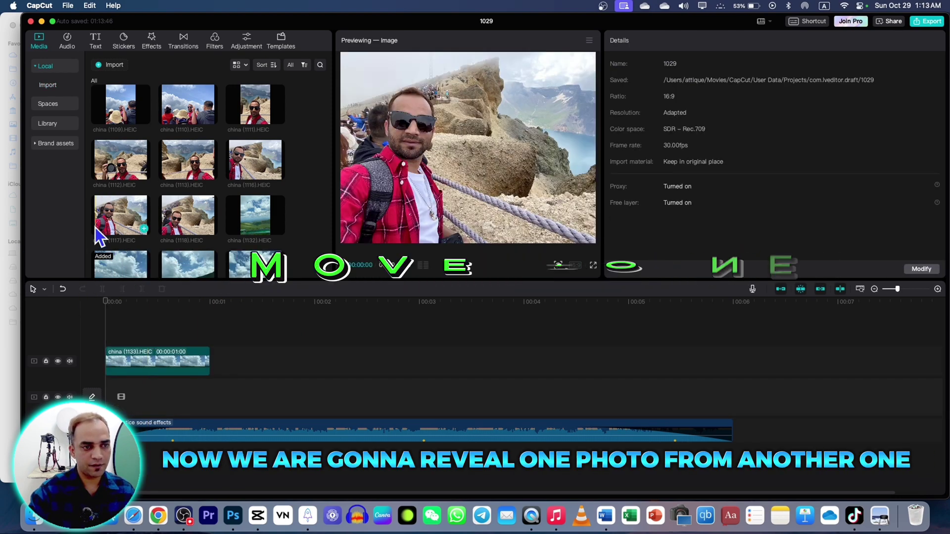
{"action": "left_click", "coordinate": [149, 361]}
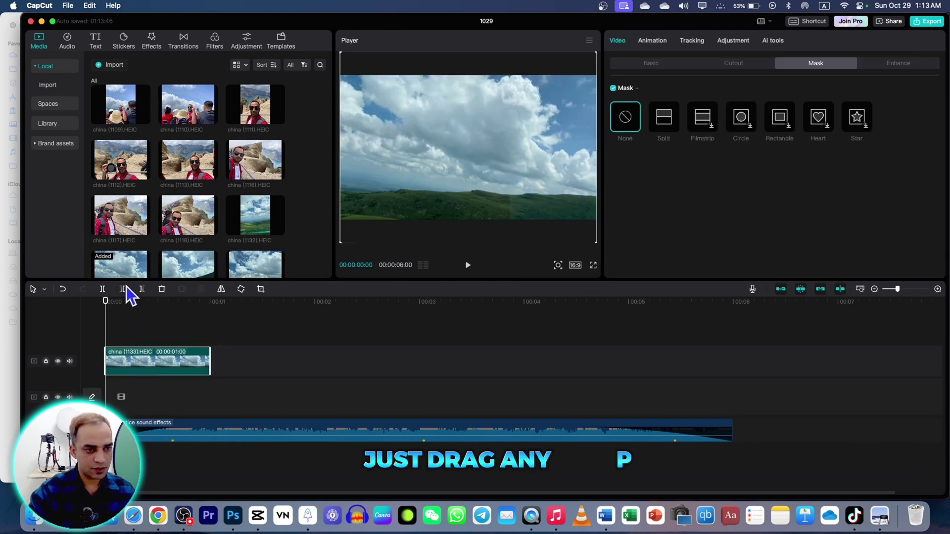
{"action": "left_click_drag", "start_coordinate": [114, 230], "coordinate": [116, 343]}
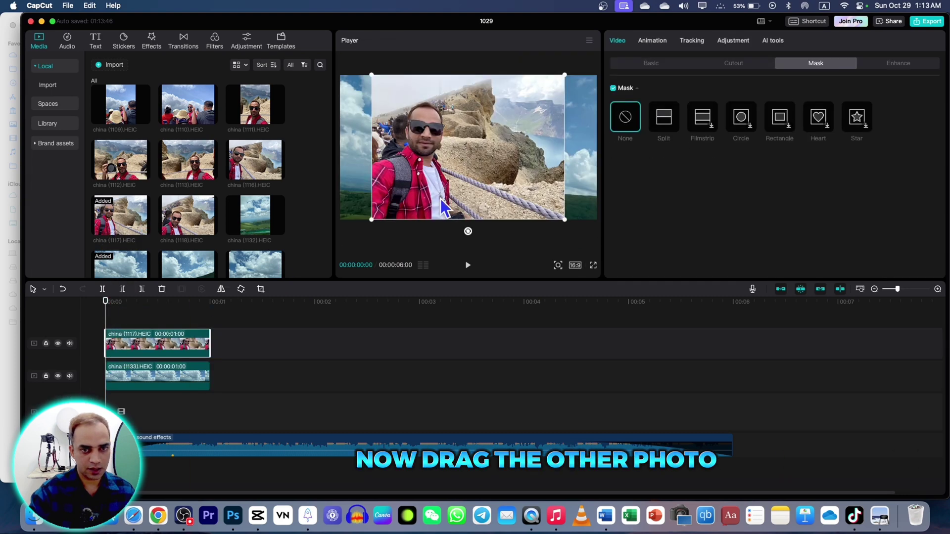
{"action": "left_click_drag", "start_coordinate": [565, 219], "coordinate": [612, 234]}
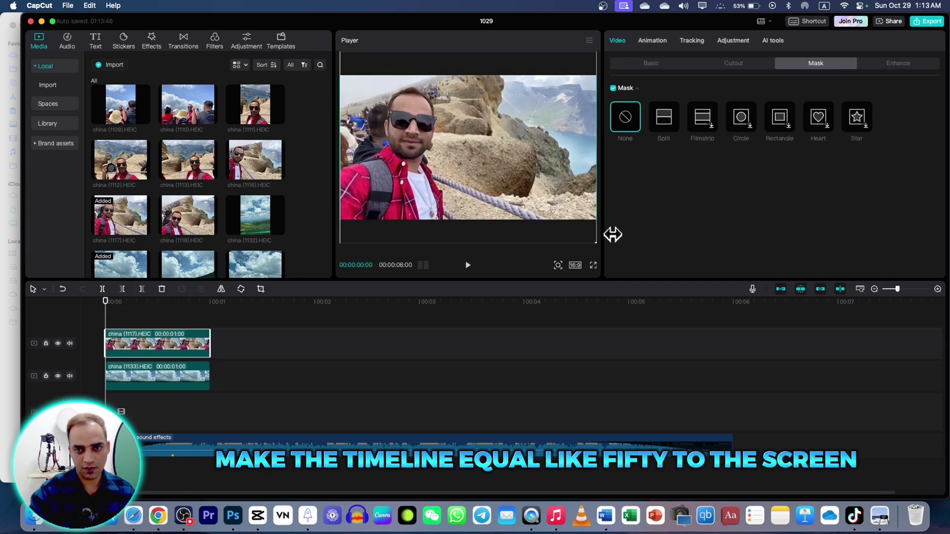
Step: Add a Split mask at -90° keyframed to slide from X -2016 to X 2016
{"action": "left_click", "coordinate": [132, 380]}
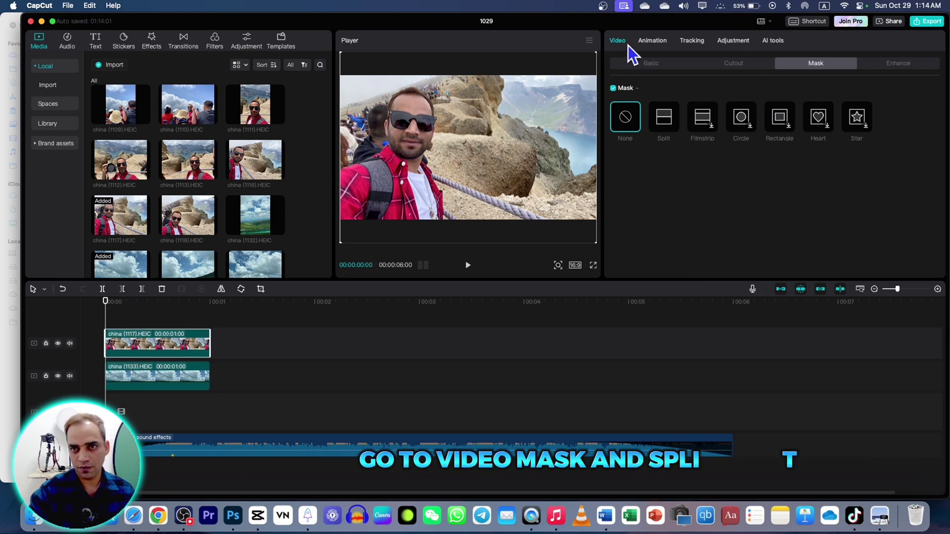
{"action": "left_click", "coordinate": [657, 132]}
{"action": "left_click_drag", "start_coordinate": [470, 165], "coordinate": [341, 161]}
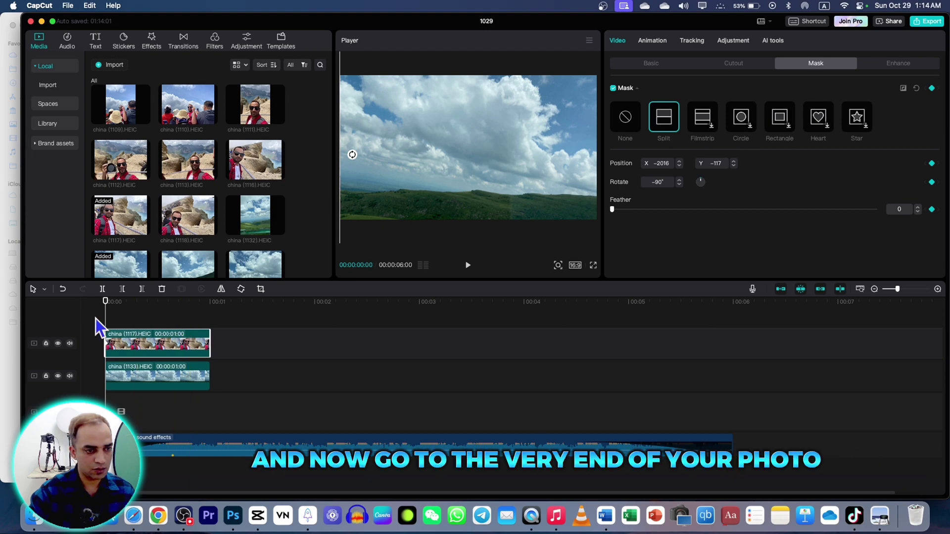
{"action": "left_click_drag", "start_coordinate": [190, 303], "coordinate": [206, 302]}
{"action": "left_click_drag", "start_coordinate": [352, 156], "coordinate": [605, 154]}
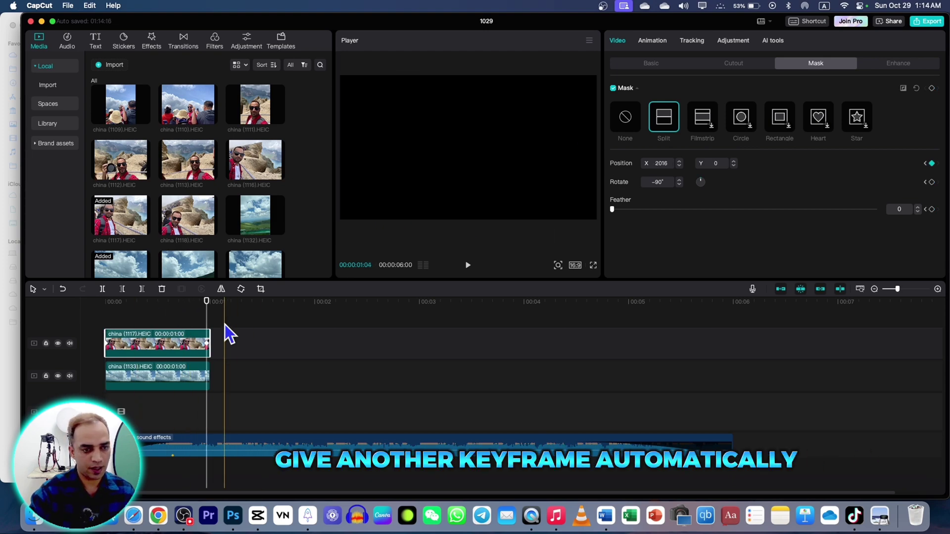
Step: Play back the split-mask wipe reveal from the clip start
{"action": "left_click_drag", "start_coordinate": [206, 318], "coordinate": [81, 326]}
{"action": "key", "text": "space"}
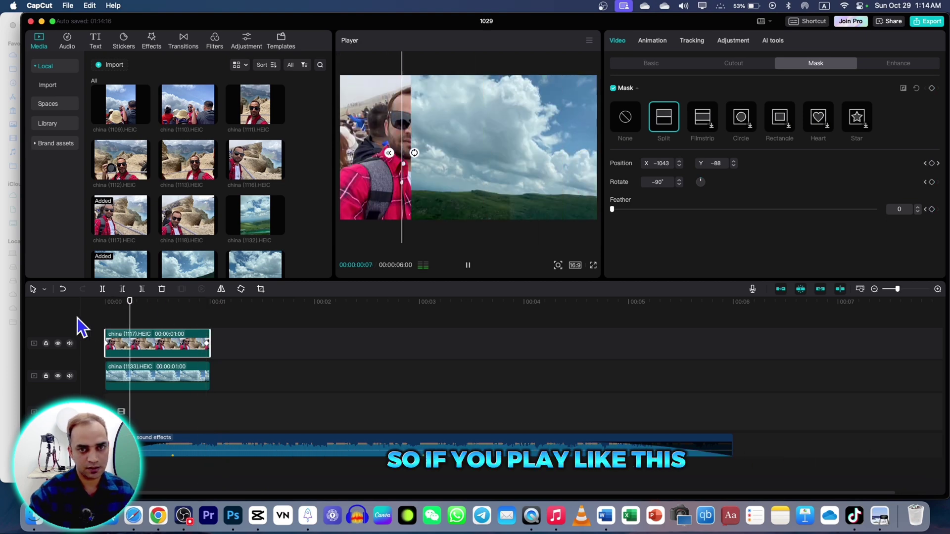
{"action": "key", "text": "space"}
{"action": "left_click_drag", "start_coordinate": [228, 324], "coordinate": [111, 314]}
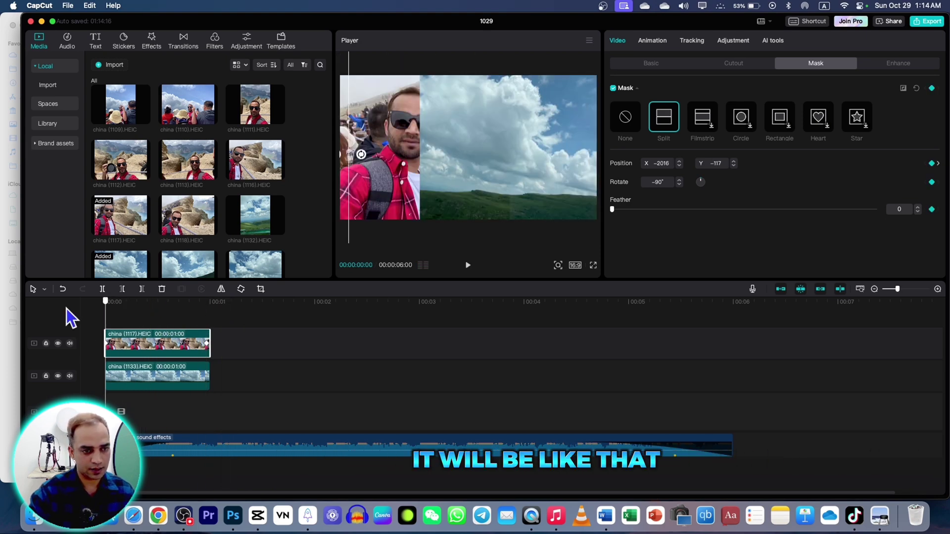
{"action": "key", "text": "space"}
{"action": "key", "text": "space"}
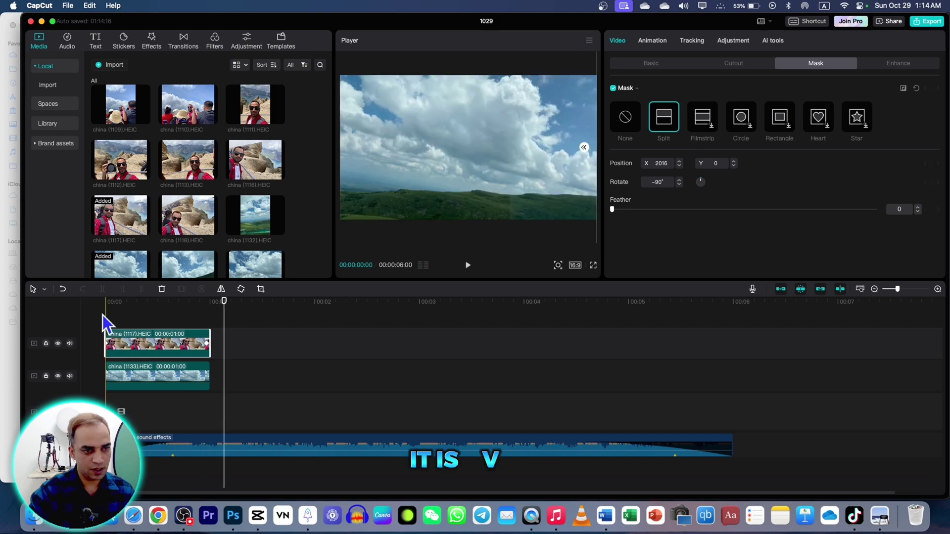
{"action": "left_click", "coordinate": [106, 316]}
{"action": "key", "text": "space"}
{"action": "key", "text": "space"}
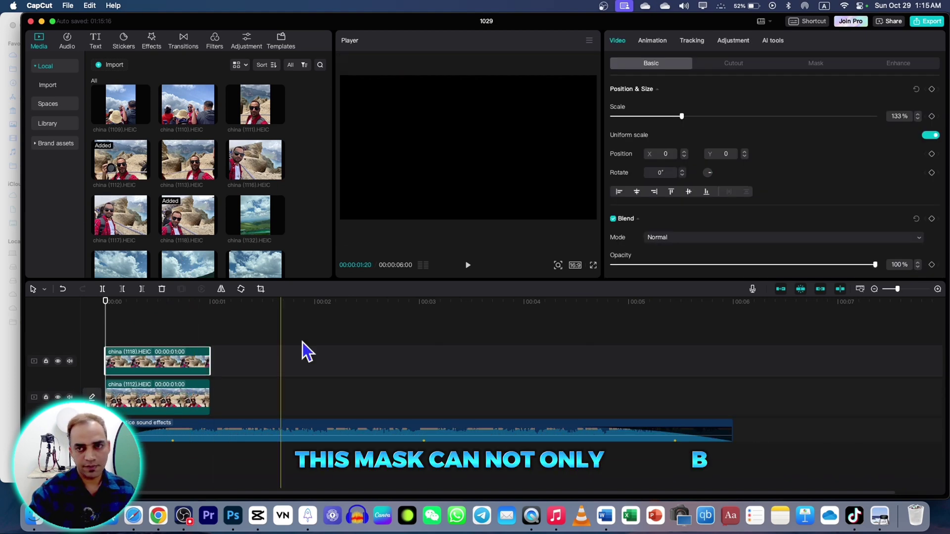
Step: Apply a Split mask to the china (1116) photo and angle it to 56°
{"action": "left_click", "coordinate": [807, 64]}
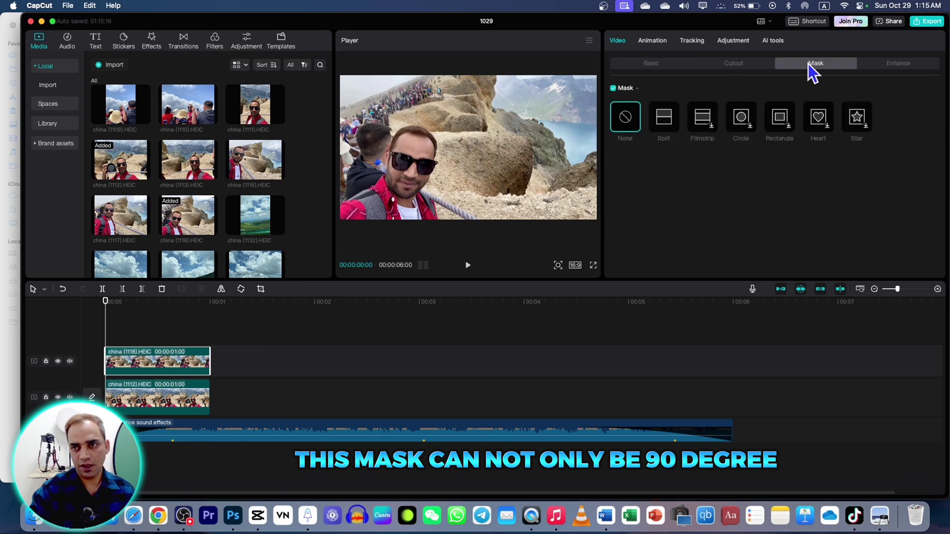
{"action": "left_click", "coordinate": [663, 121]}
{"action": "left_click_drag", "start_coordinate": [470, 156], "coordinate": [438, 144]}
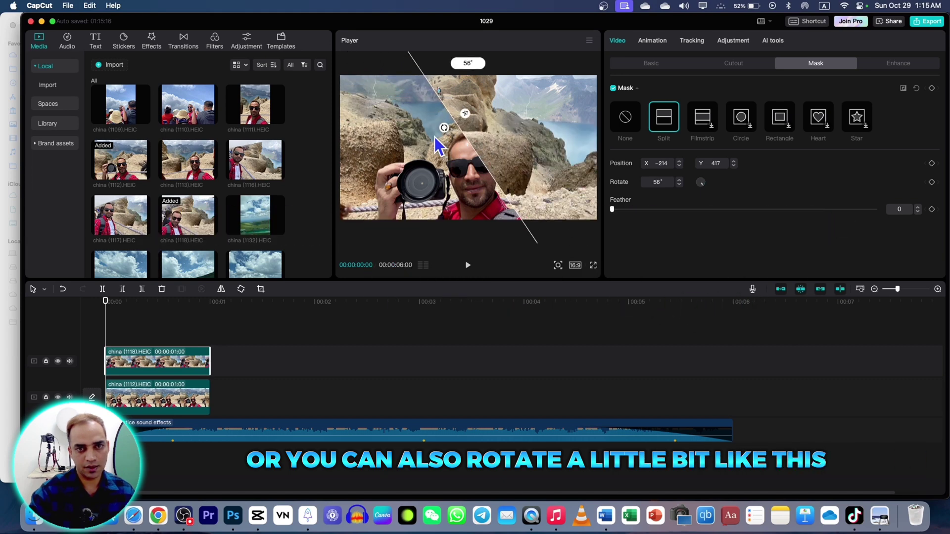
{"action": "left_click_drag", "start_coordinate": [506, 198], "coordinate": [412, 222]}
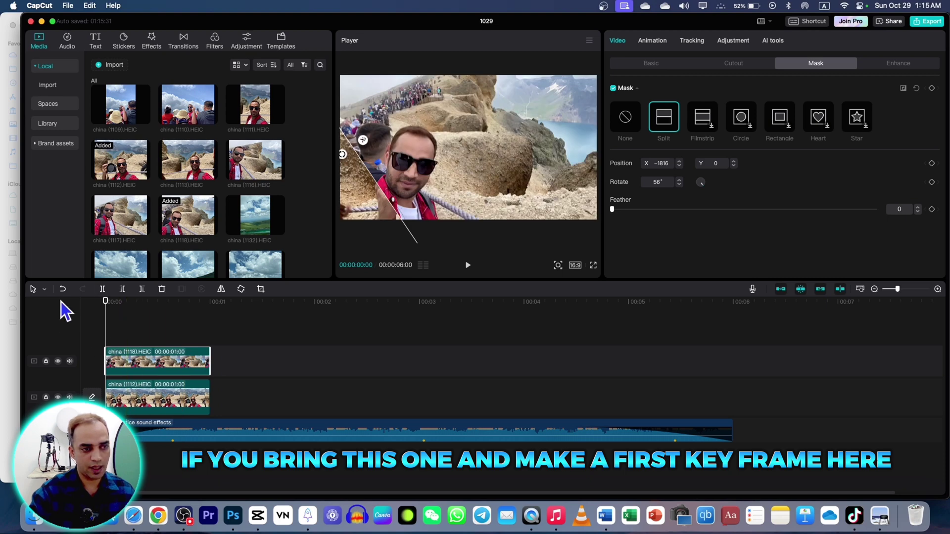
Step: Keyframe the mask position at 0 s and off-frame at 0.5 s, then replay the wipe
{"action": "left_click", "coordinate": [932, 88]}
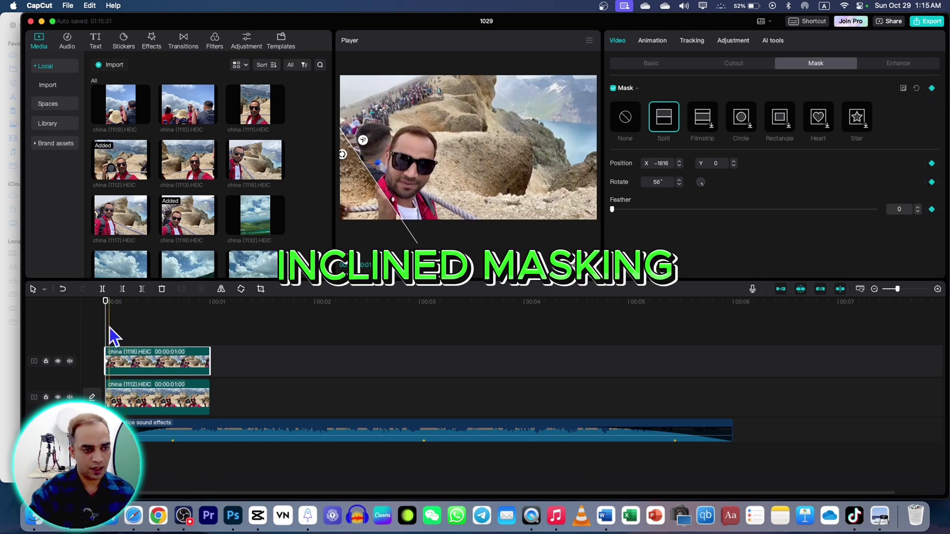
{"action": "left_click", "coordinate": [123, 341]}
{"action": "left_click_drag", "start_coordinate": [122, 340], "coordinate": [157, 340]}
{"action": "left_click_drag", "start_coordinate": [470, 148], "coordinate": [657, 74]}
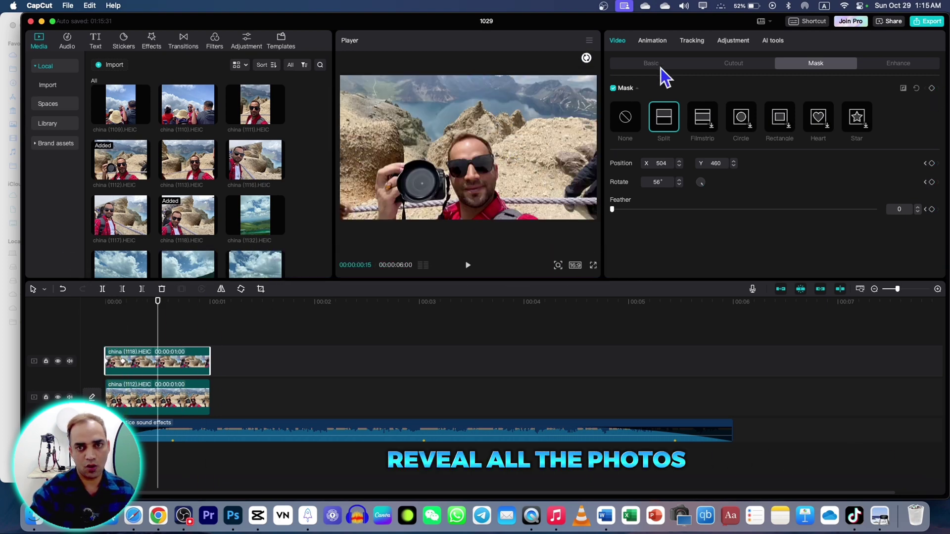
{"action": "key", "text": "Home"}
{"action": "key", "text": "space"}
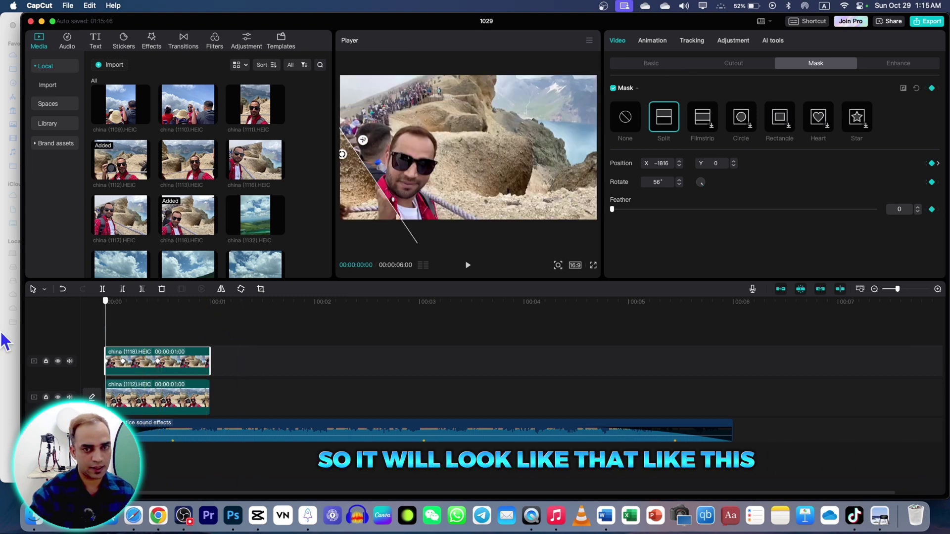
{"action": "key", "text": "space"}
{"action": "left_click", "coordinate": [102, 327]}
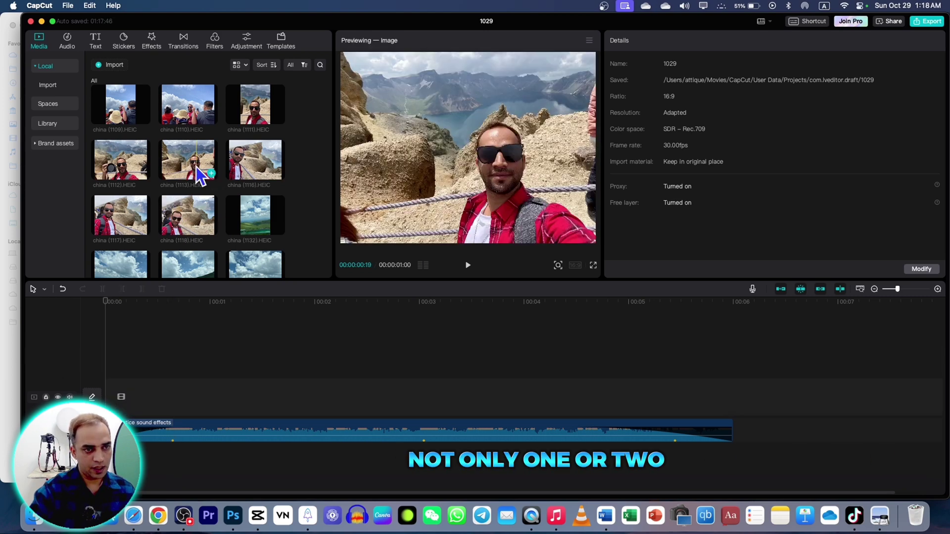
Step: Place china (1113) on the main track and china (1132) above it, both starting at 00:00
{"action": "left_click_drag", "start_coordinate": [197, 169], "coordinate": [107, 393]}
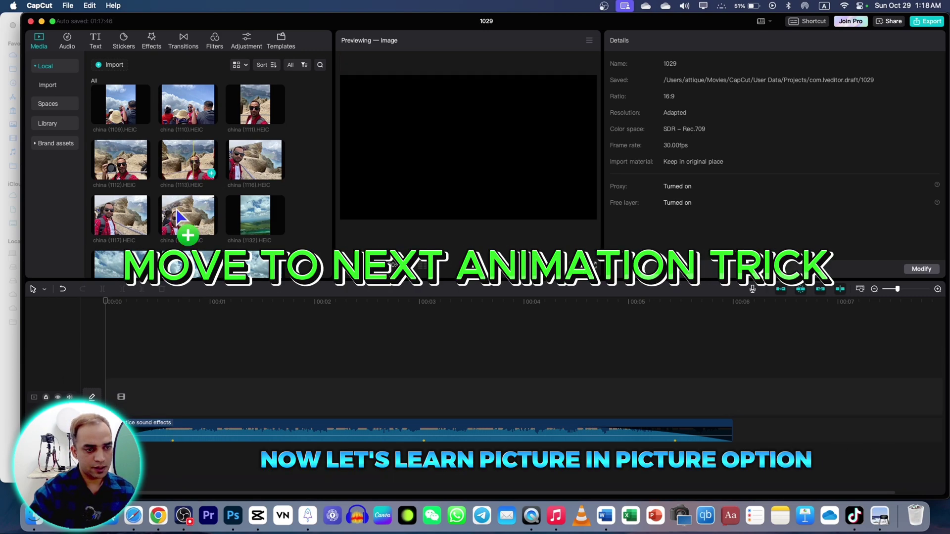
{"action": "left_click_drag", "start_coordinate": [250, 216], "coordinate": [117, 354]}
{"action": "left_click_drag", "start_coordinate": [565, 220], "coordinate": [620, 243]}
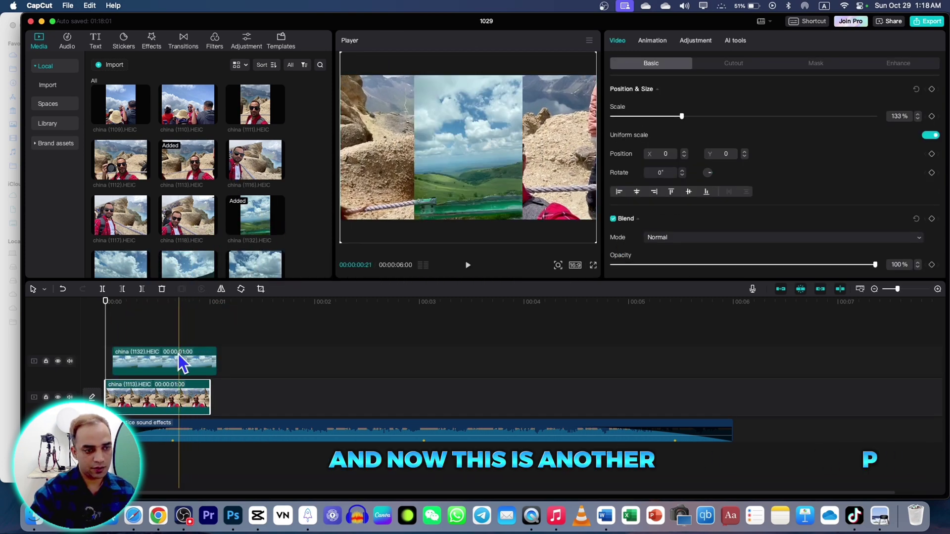
{"action": "left_click_drag", "start_coordinate": [181, 365], "coordinate": [166, 366]}
Step: Scale the china (1132) overlay to 60% and position it just below the bottom edge
{"action": "scroll", "coordinate": [488, 129], "scroll_direction": "down", "scroll_amount": 6}
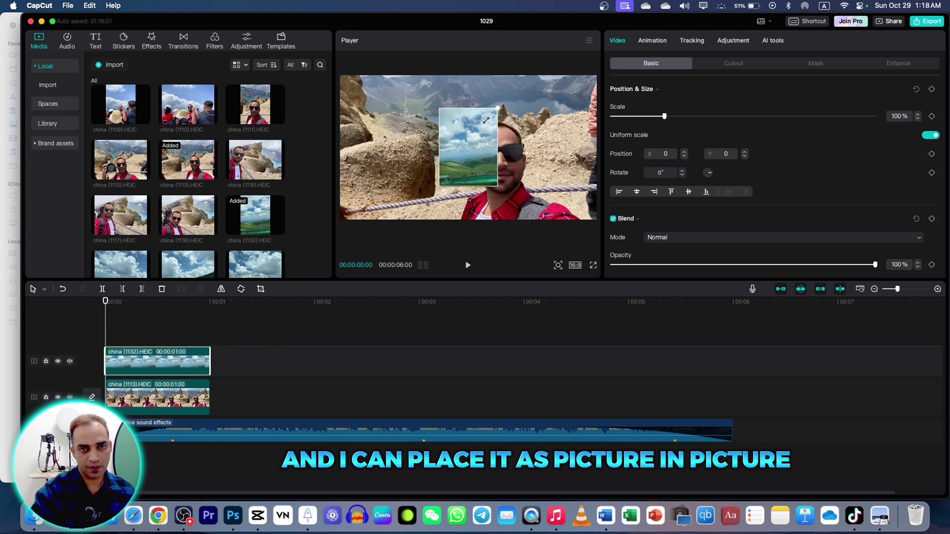
{"action": "left_click_drag", "start_coordinate": [475, 148], "coordinate": [372, 193]}
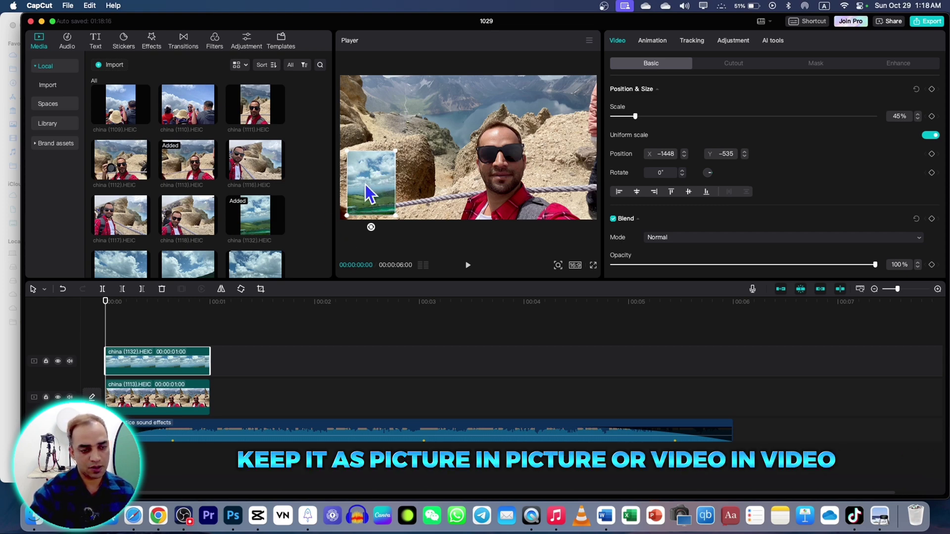
{"action": "left_click_drag", "start_coordinate": [365, 185], "coordinate": [376, 183]}
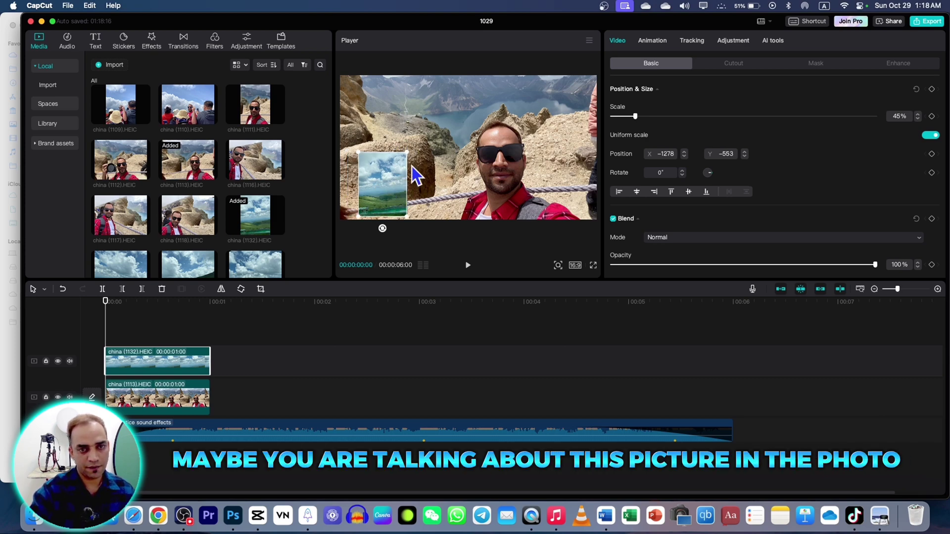
{"action": "scroll", "coordinate": [396, 179], "scroll_direction": "up", "scroll_amount": 3}
{"action": "left_click_drag", "start_coordinate": [393, 180], "coordinate": [399, 248]}
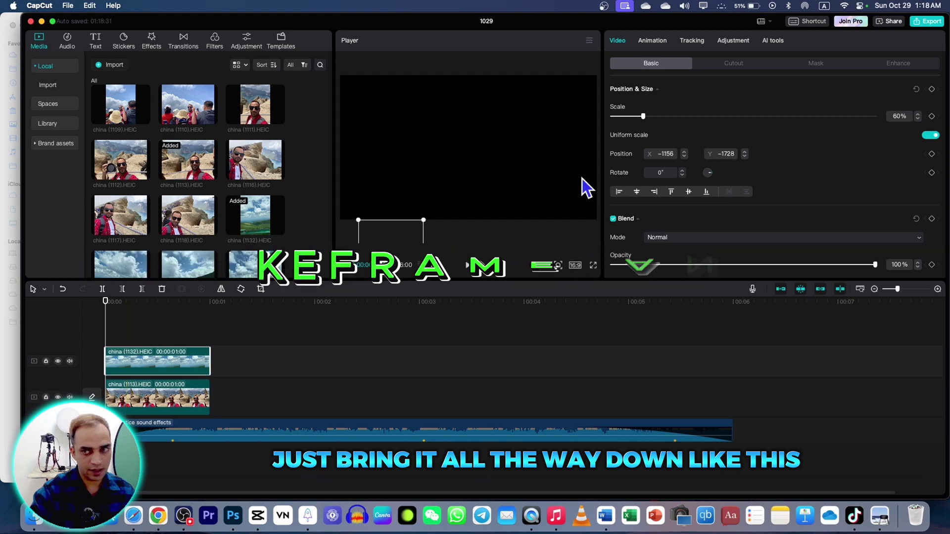
Step: Keyframe the inset below frame, then raised into view, and preview the slide-up motion
{"action": "left_click", "coordinate": [932, 89]}
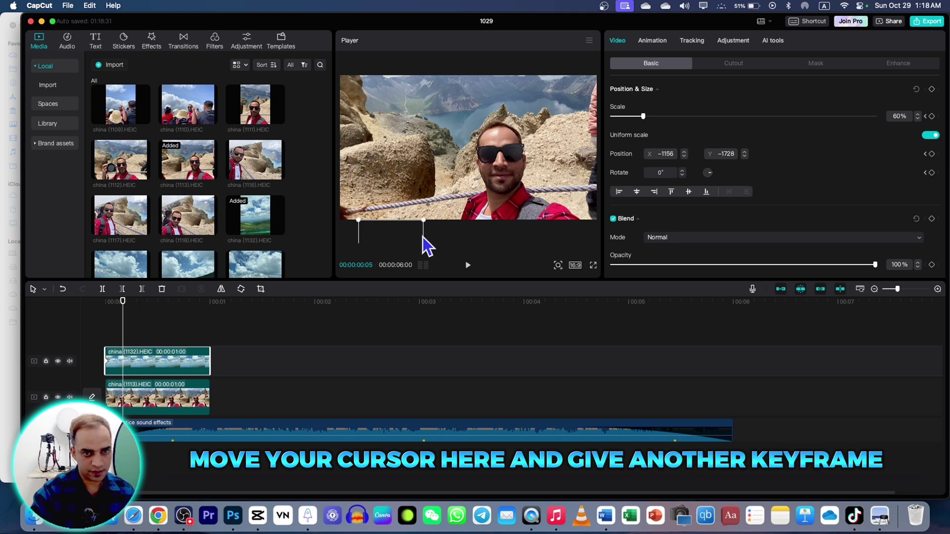
{"action": "left_click_drag", "start_coordinate": [408, 234], "coordinate": [413, 124]}
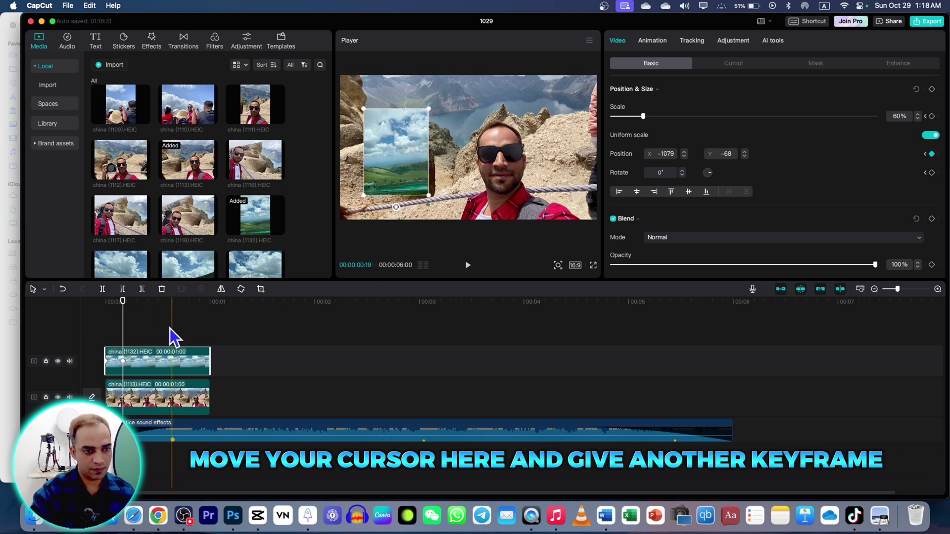
{"action": "key", "text": "space"}
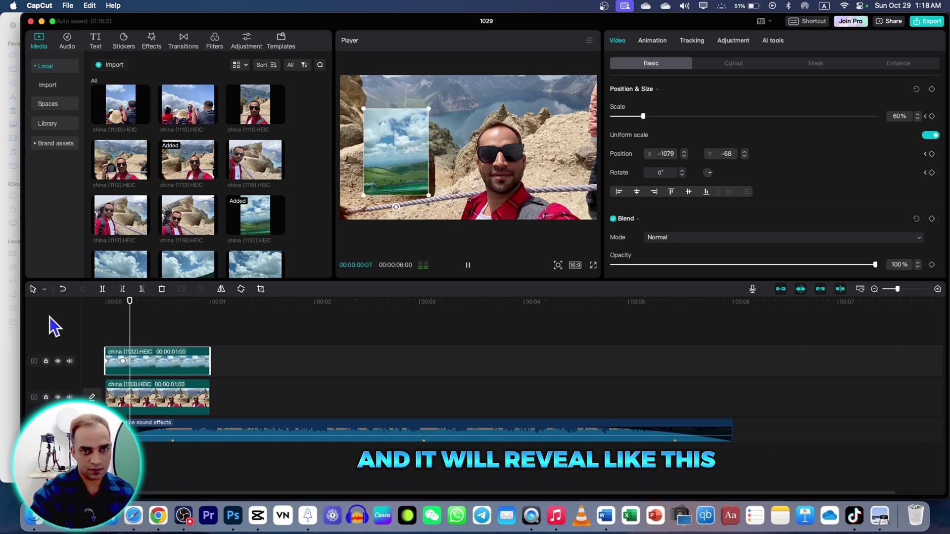
{"action": "left_click", "coordinate": [67, 330]}
{"action": "key", "text": "space"}
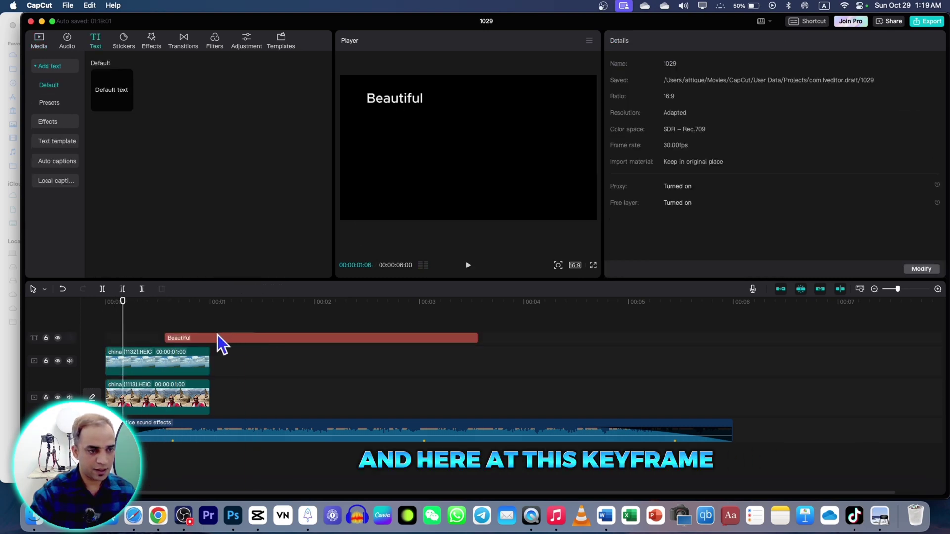
Step: Shift the Beautiful text clip slightly earlier and preview it over the photos
{"action": "left_click", "coordinate": [188, 340]}
{"action": "left_click_drag", "start_coordinate": [186, 342], "coordinate": [181, 342]}
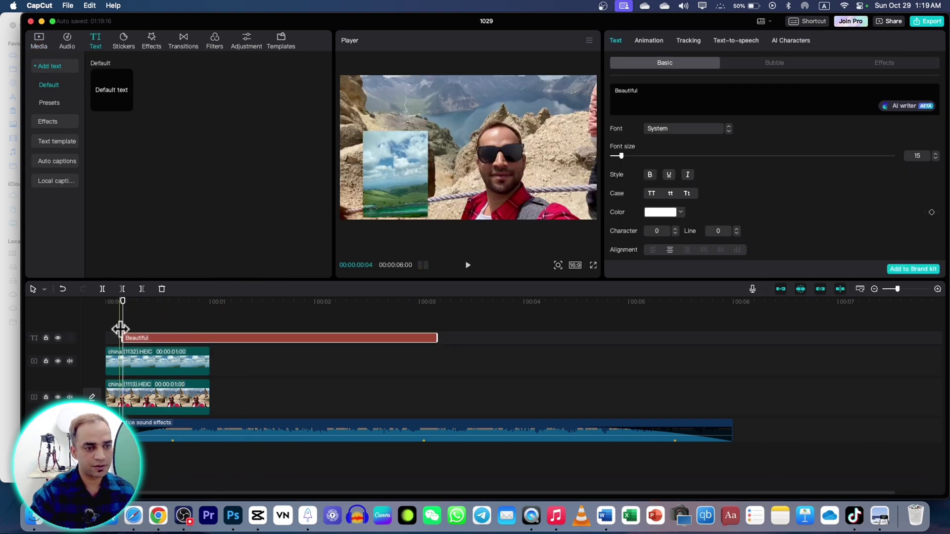
{"action": "left_click_drag", "start_coordinate": [122, 329], "coordinate": [83, 327]}
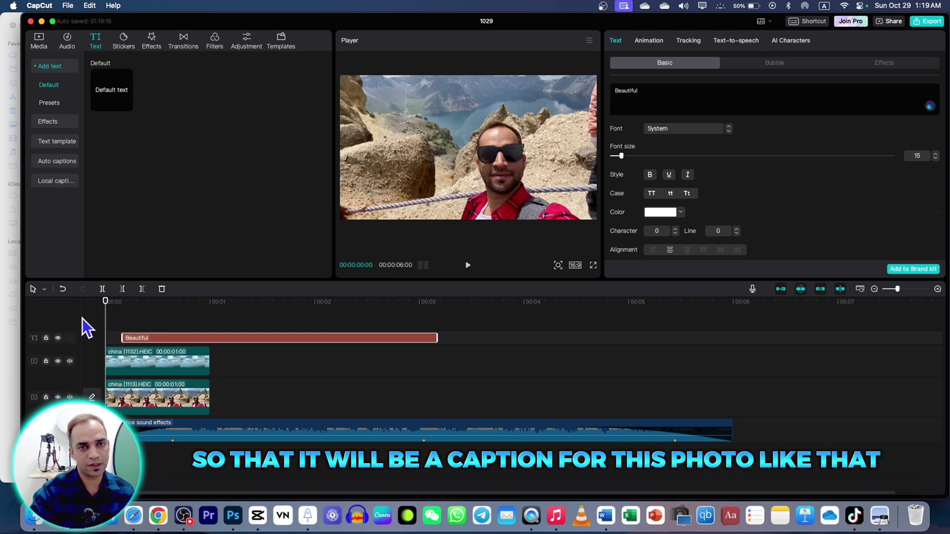
{"action": "left_click", "coordinate": [87, 328]}
{"action": "key", "text": "space"}
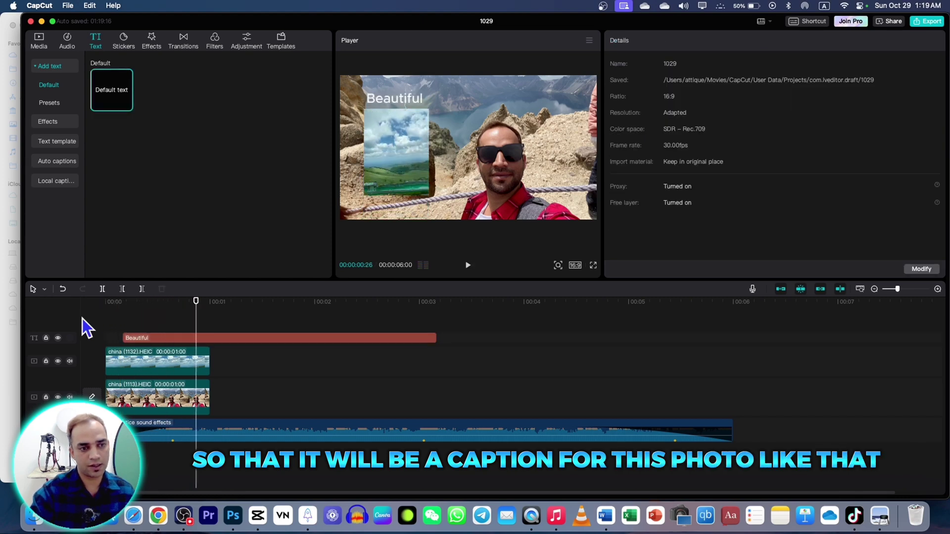
Step: Trim the Beautiful caption to about the 1-second photo length and show its Loop animations
{"action": "left_click", "coordinate": [275, 338]}
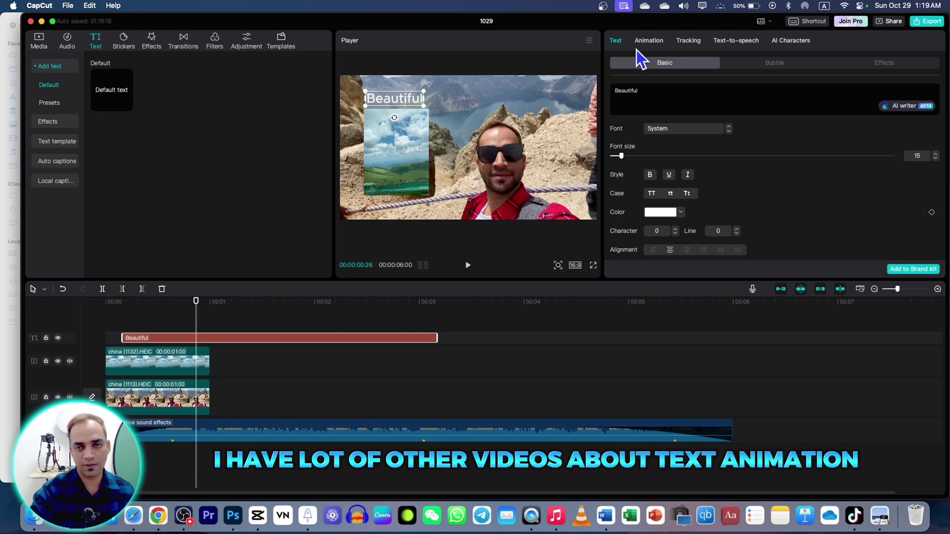
{"action": "left_click", "coordinate": [648, 40]}
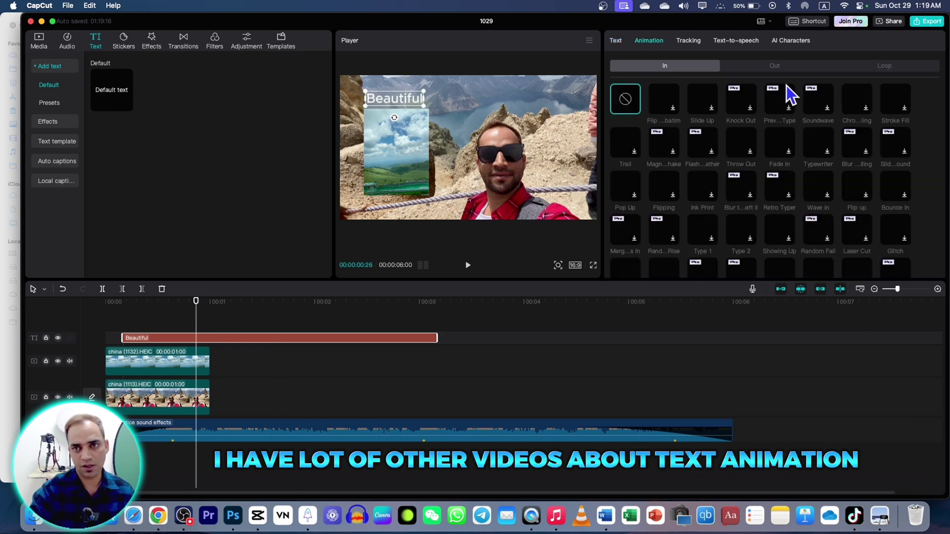
{"action": "left_click_drag", "start_coordinate": [437, 338], "coordinate": [208, 338]}
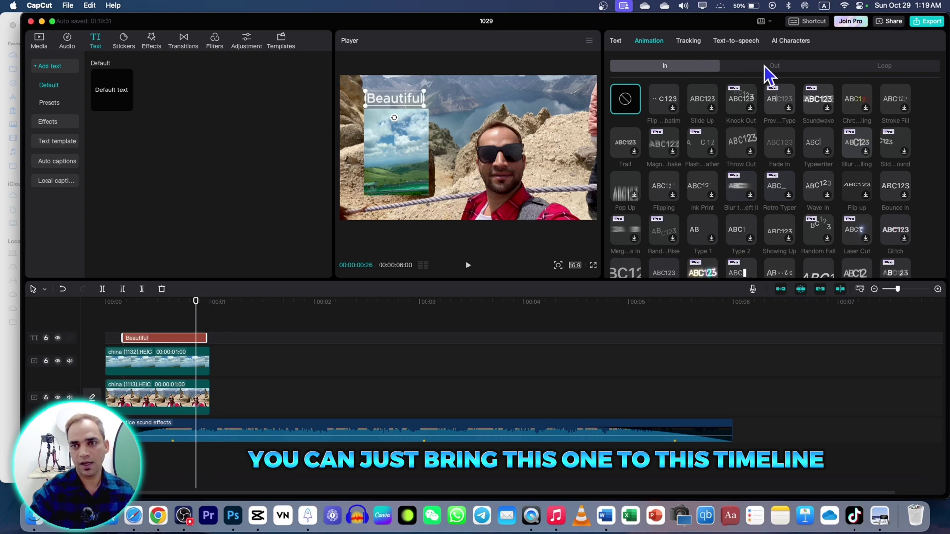
{"action": "left_click", "coordinate": [885, 66]}
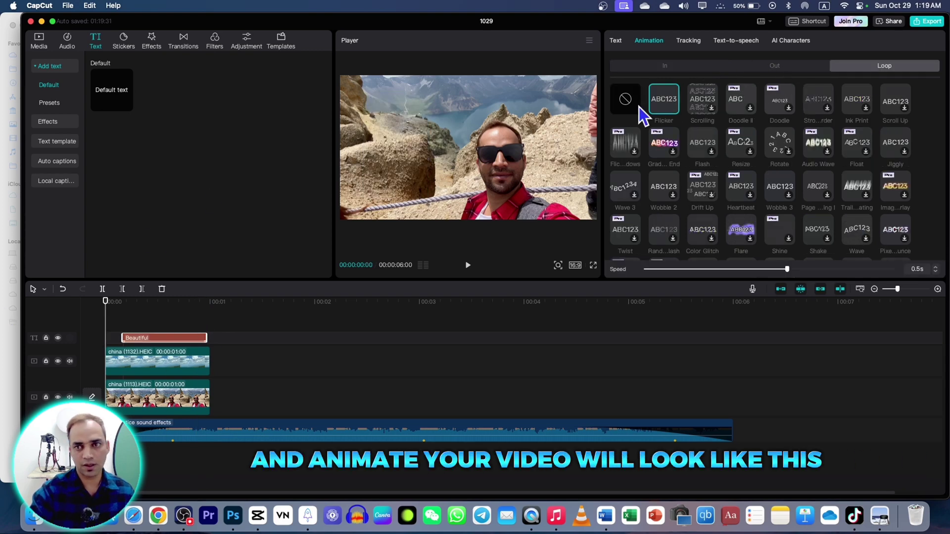